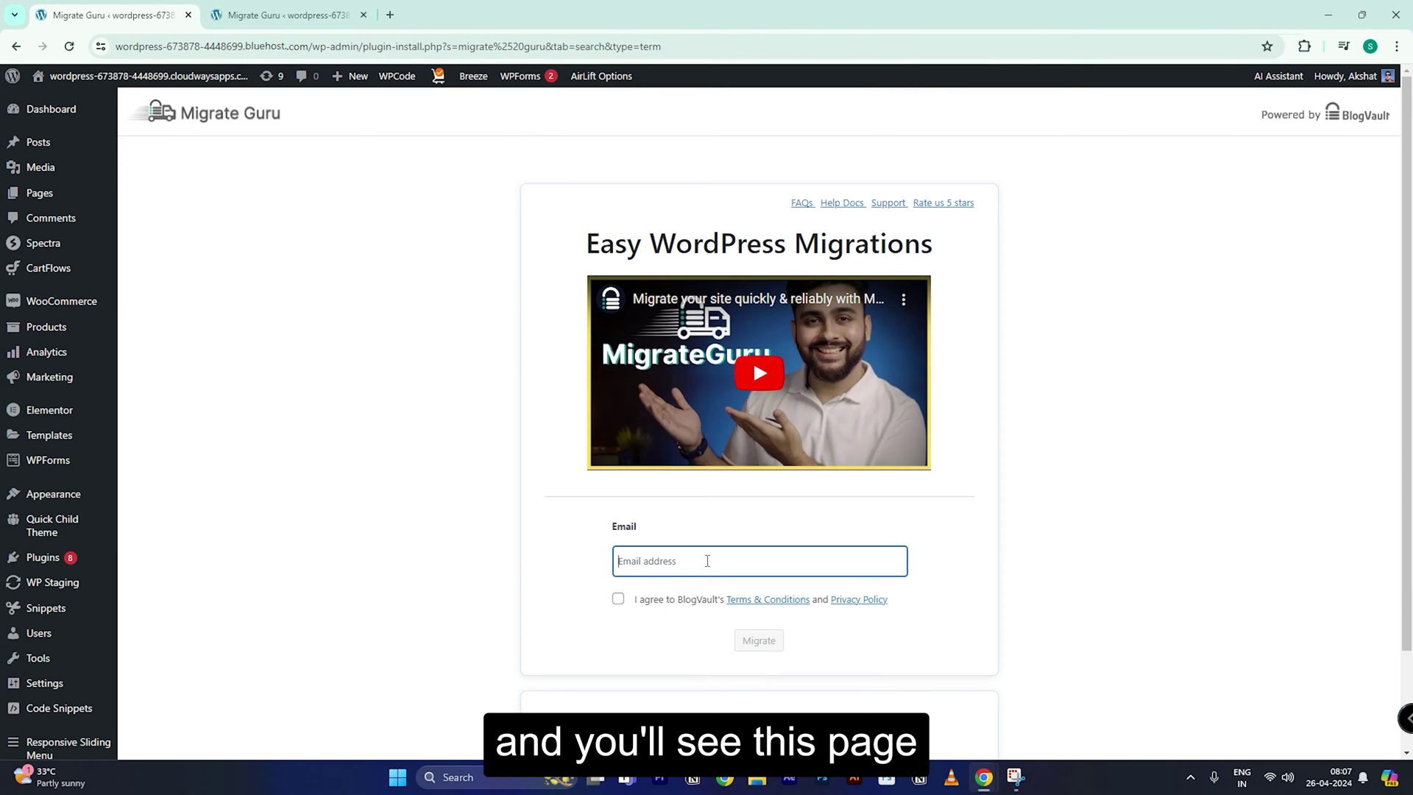
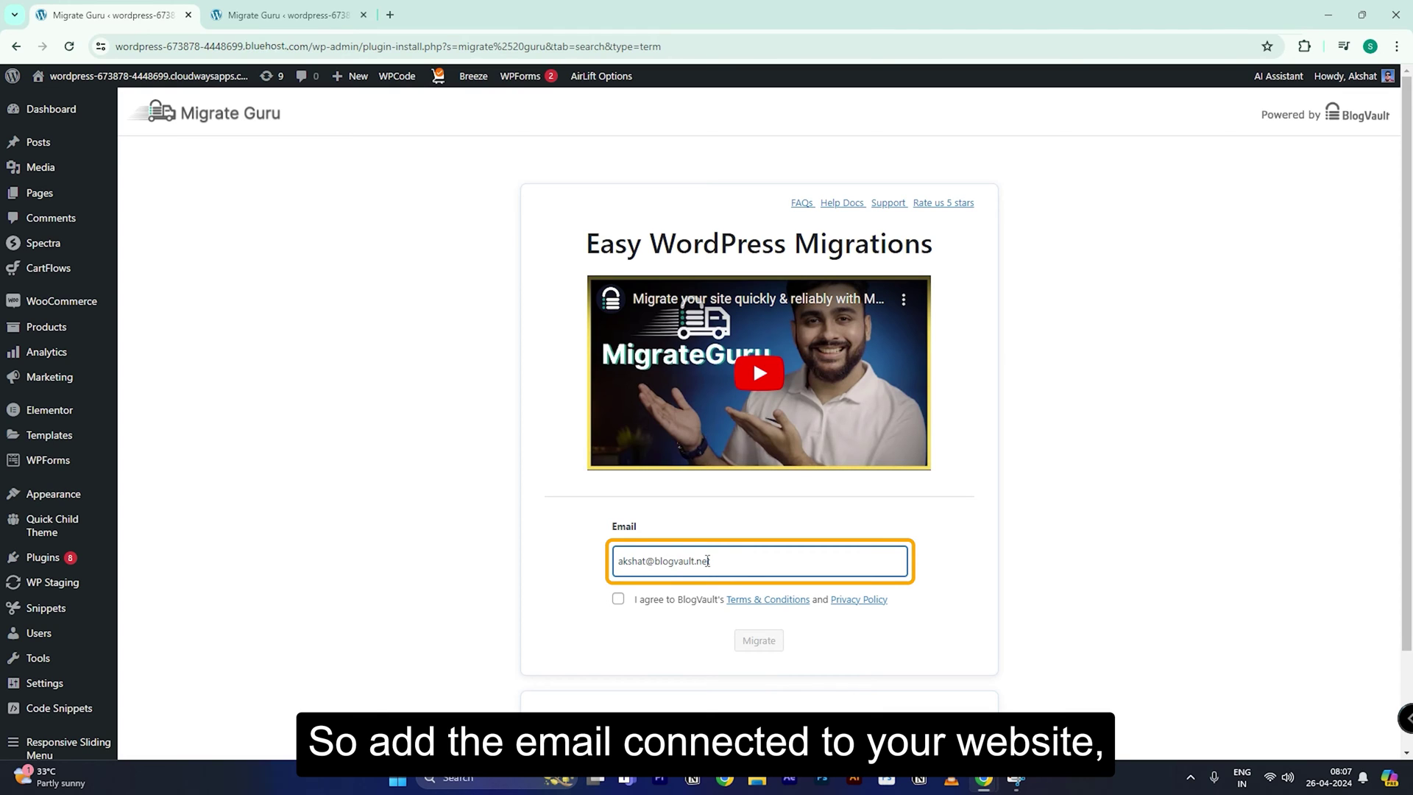
Step: Enter the site owner's email, accept BlogVault's terms, start the migration and choose Bluehost as host
click(618, 600)
scroll(448, 665, down, 1)
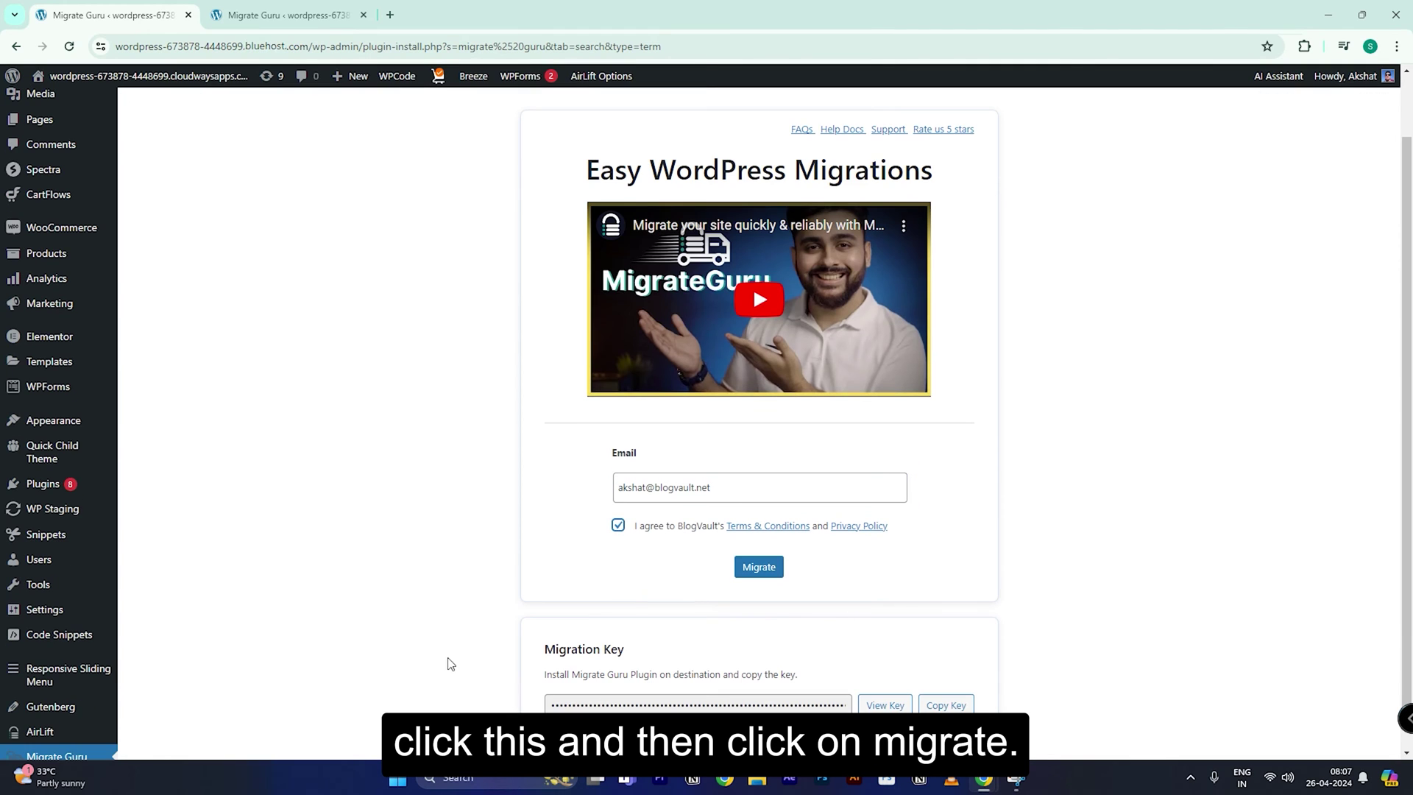
click(761, 574)
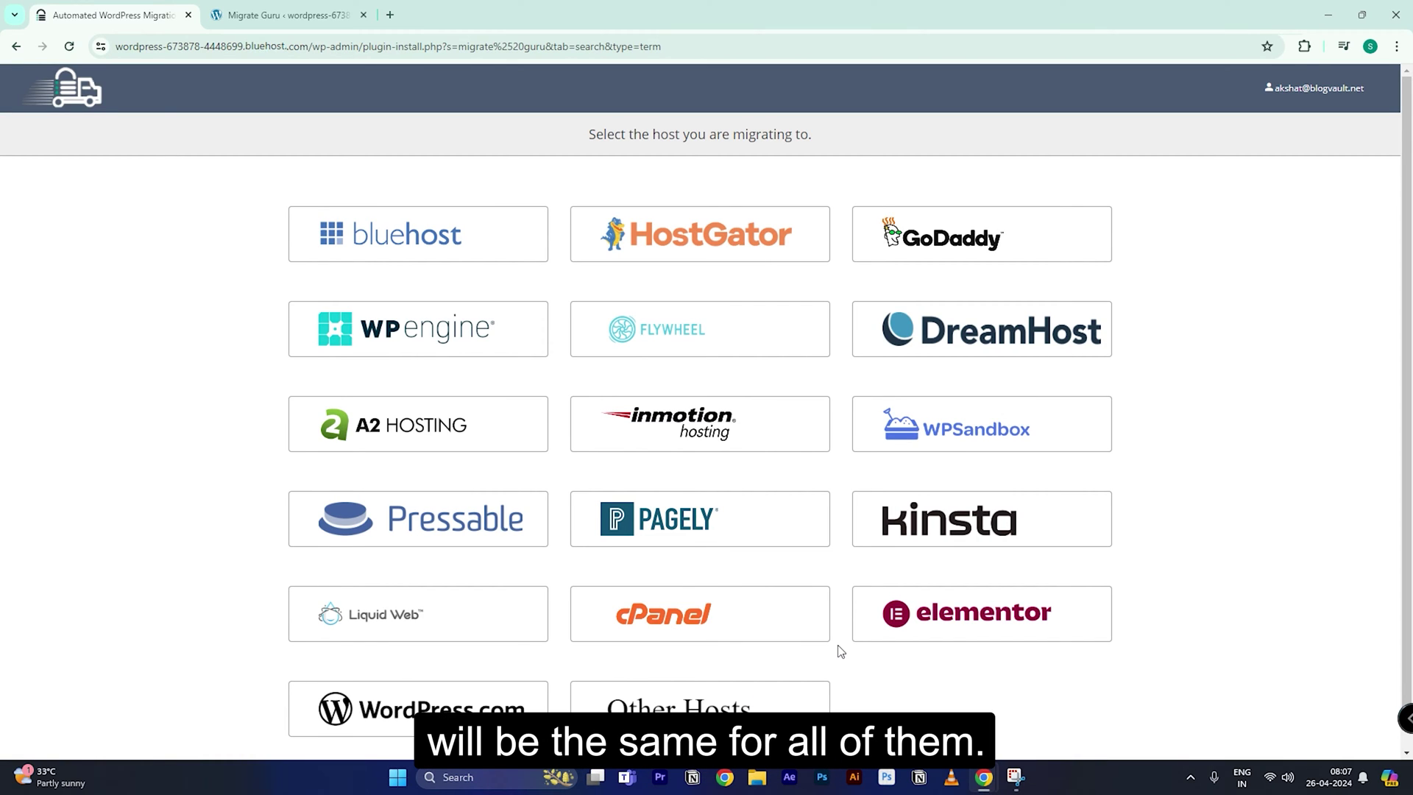
click(450, 243)
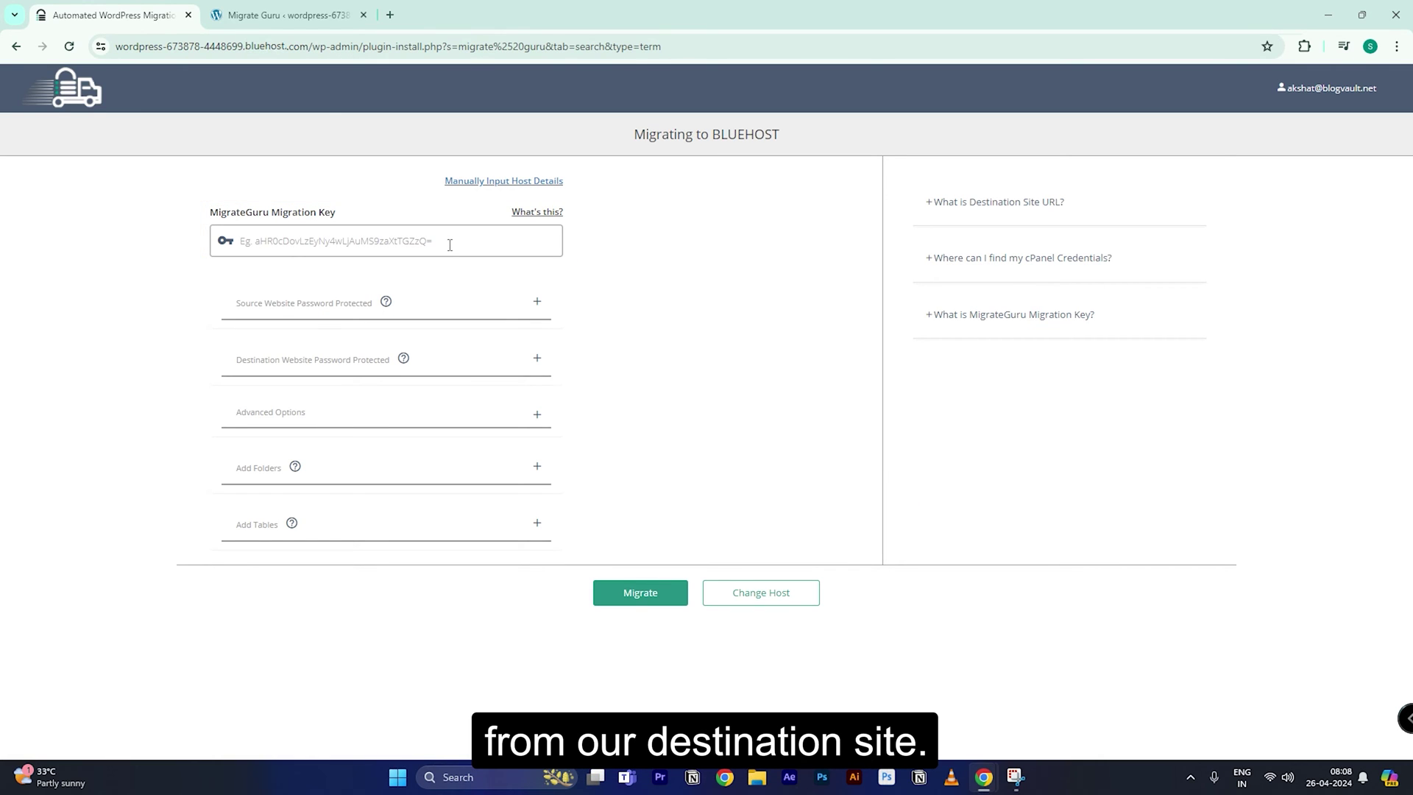
Step: Copy the migration key from the destination site's WordPress admin into the Migrating to BLUEHOST key field
click(306, 15)
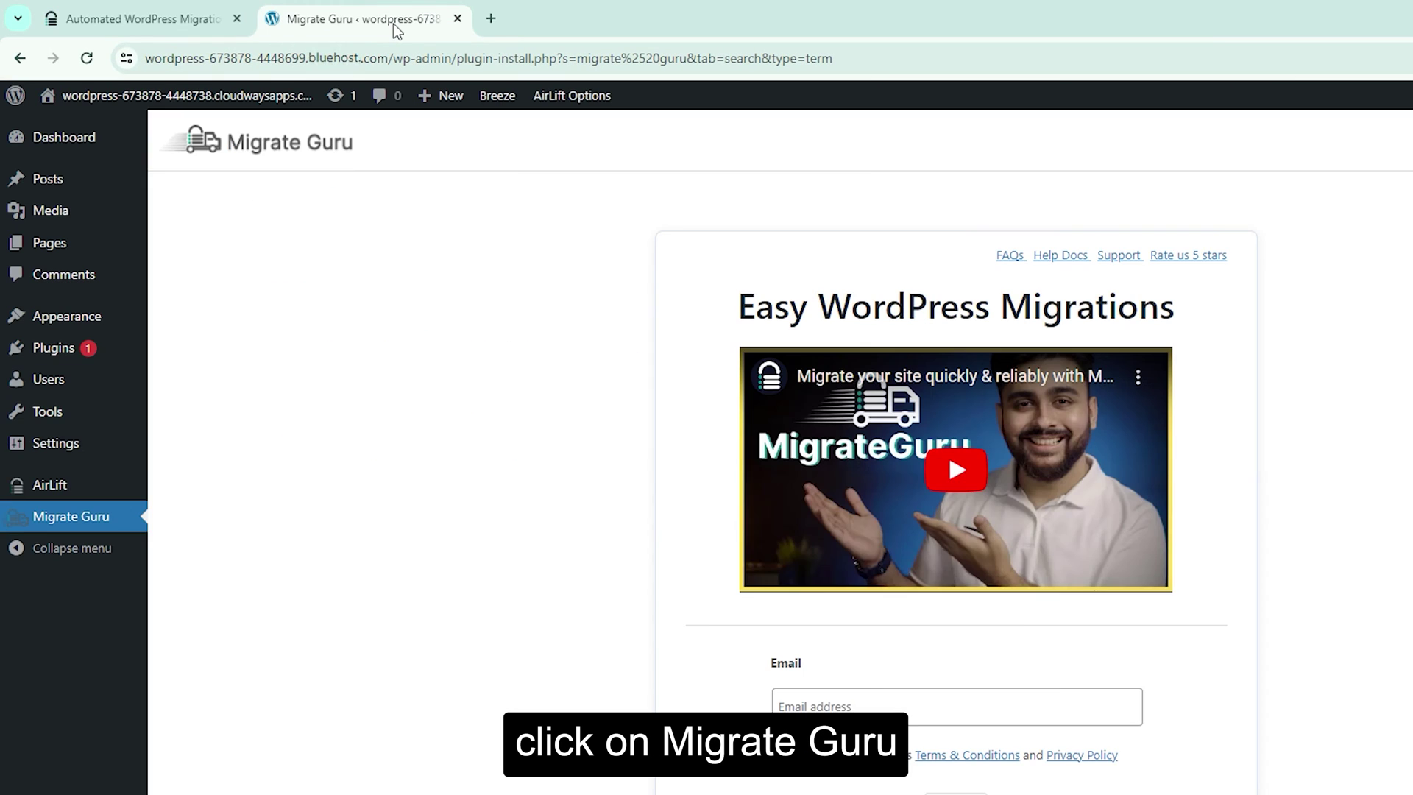
scroll(555, 470, down, 2)
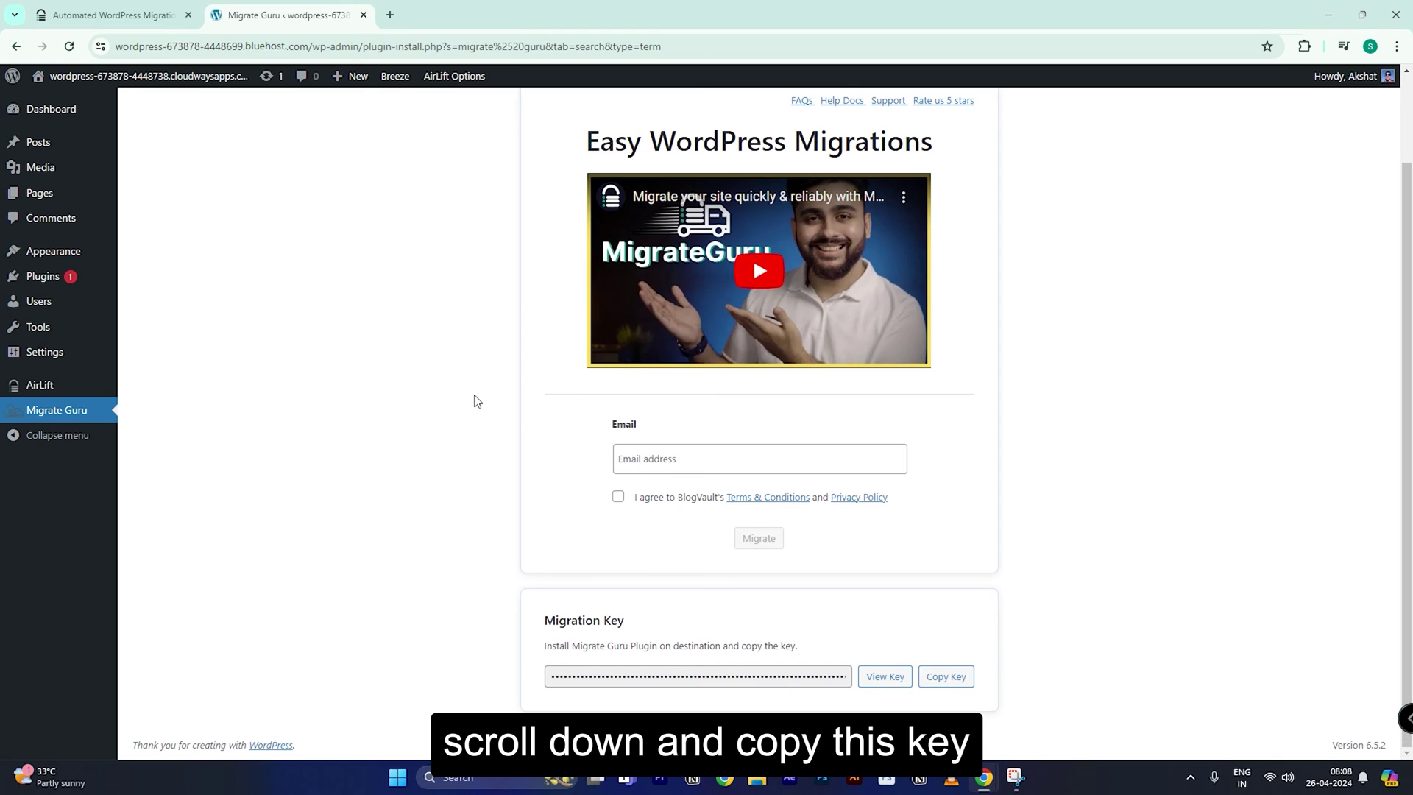
click(946, 676)
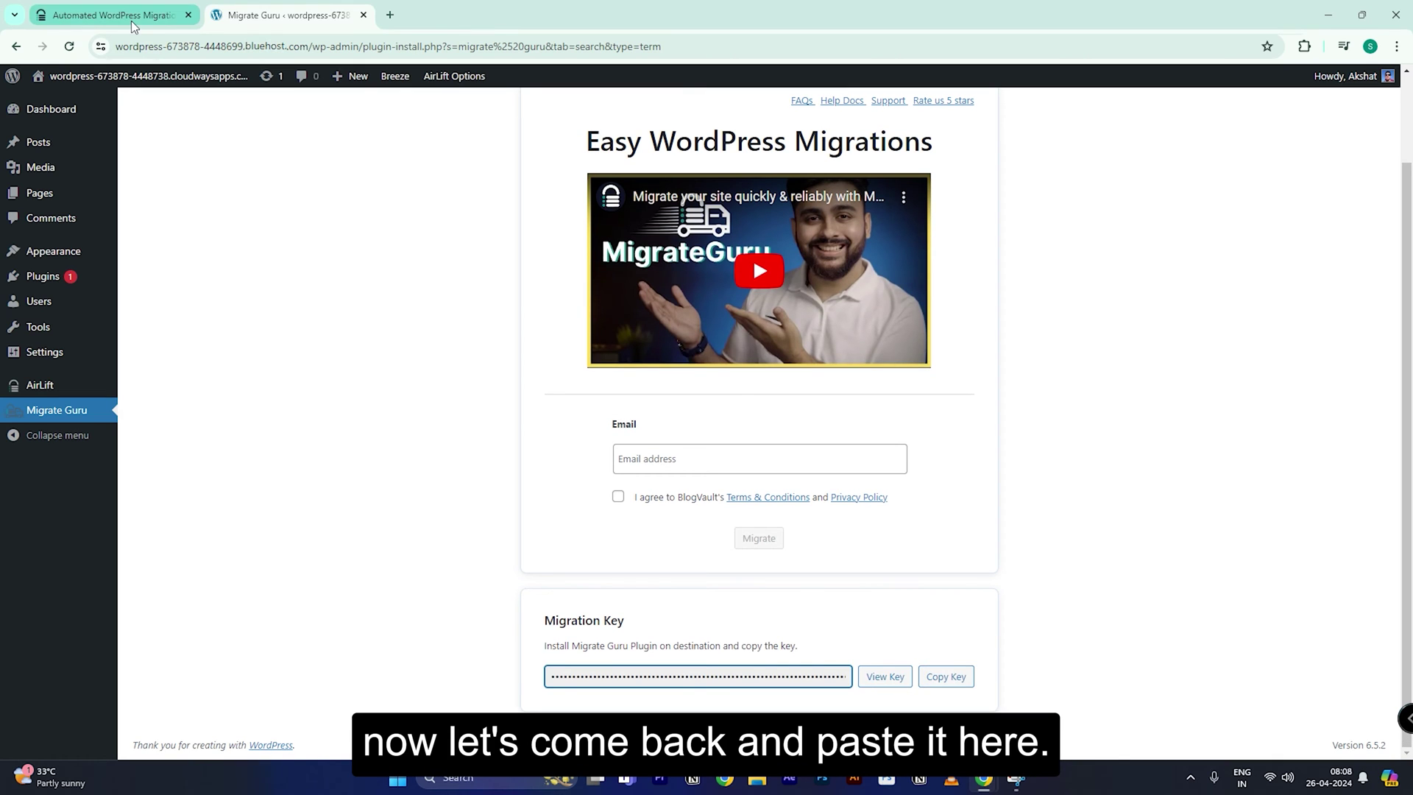
click(131, 20)
right_click(355, 245)
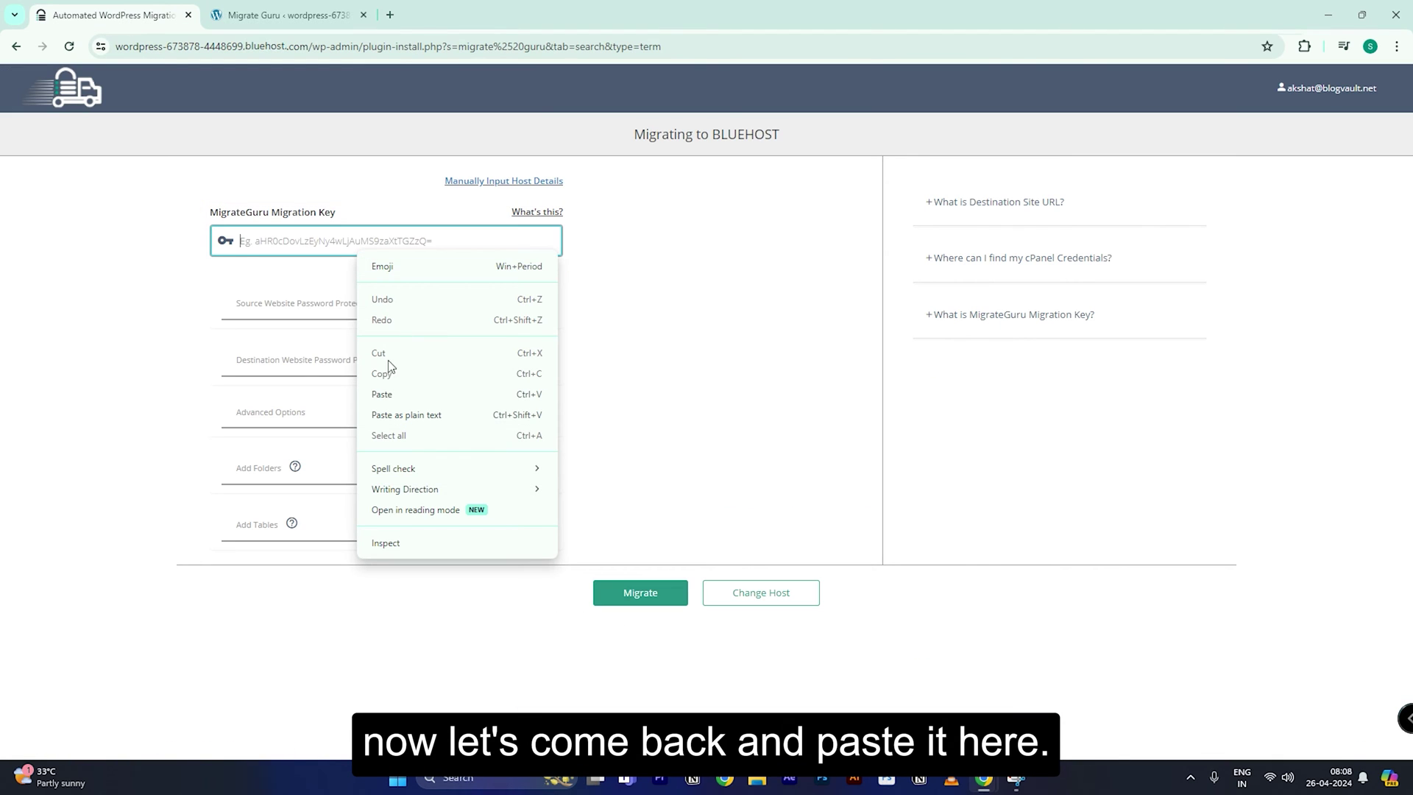
click(372, 397)
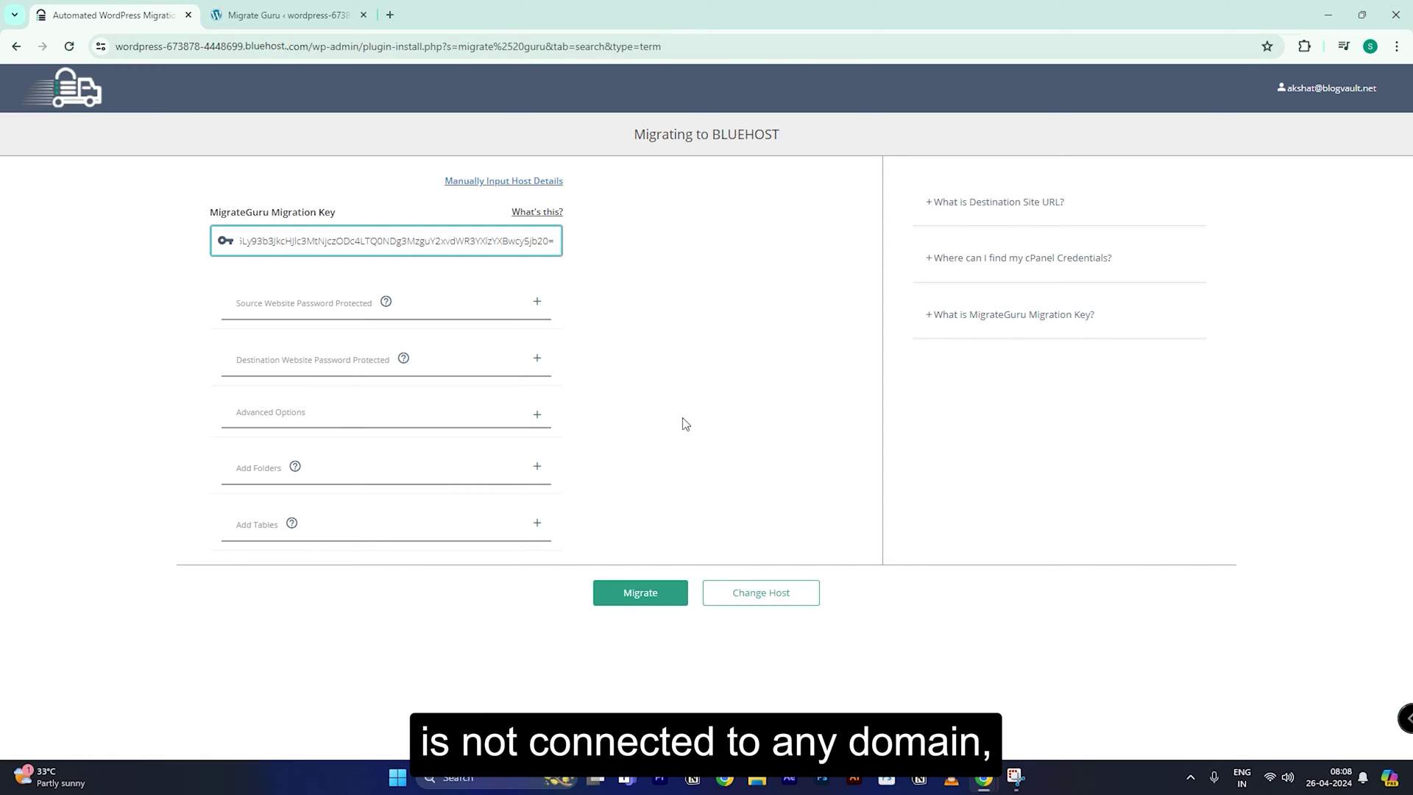
click(537, 414)
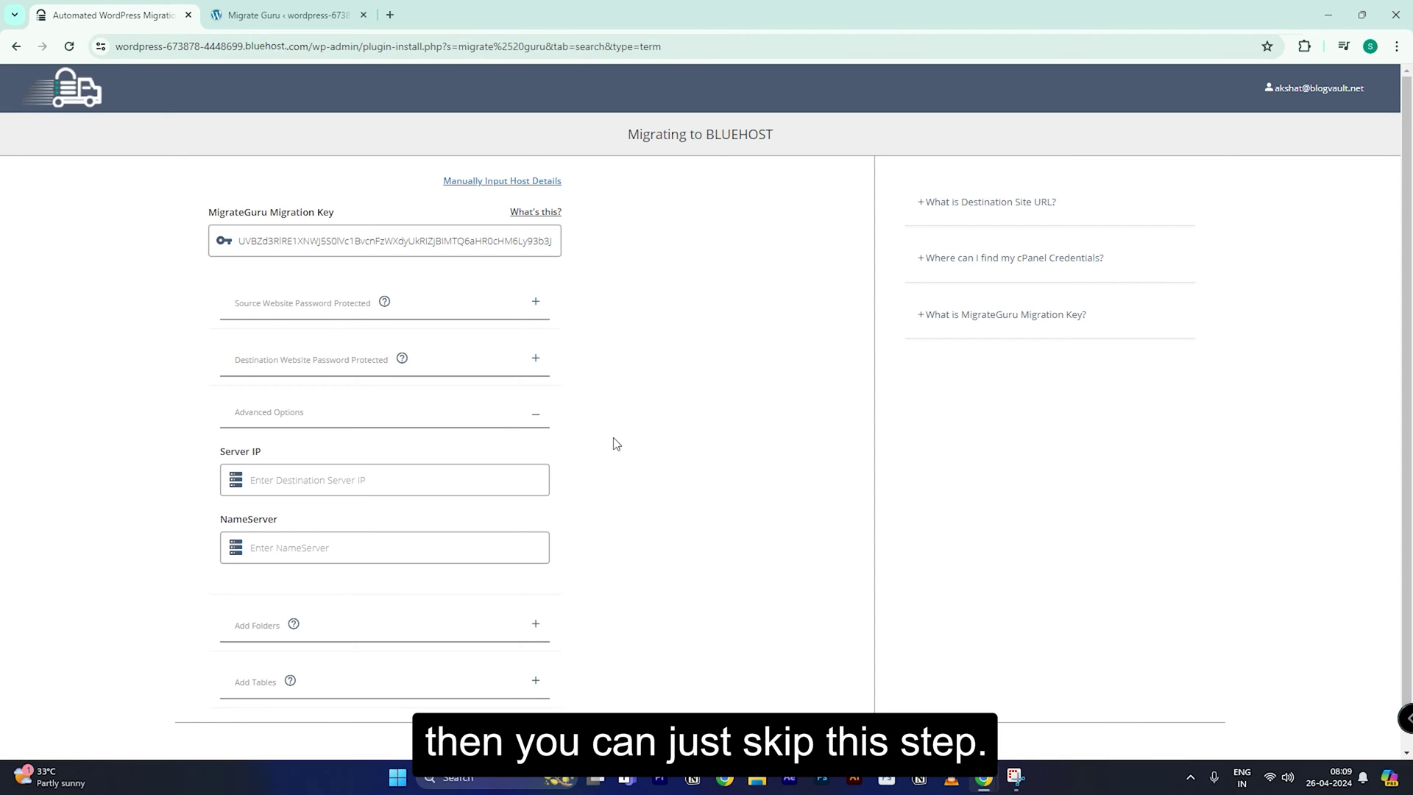
click(536, 414)
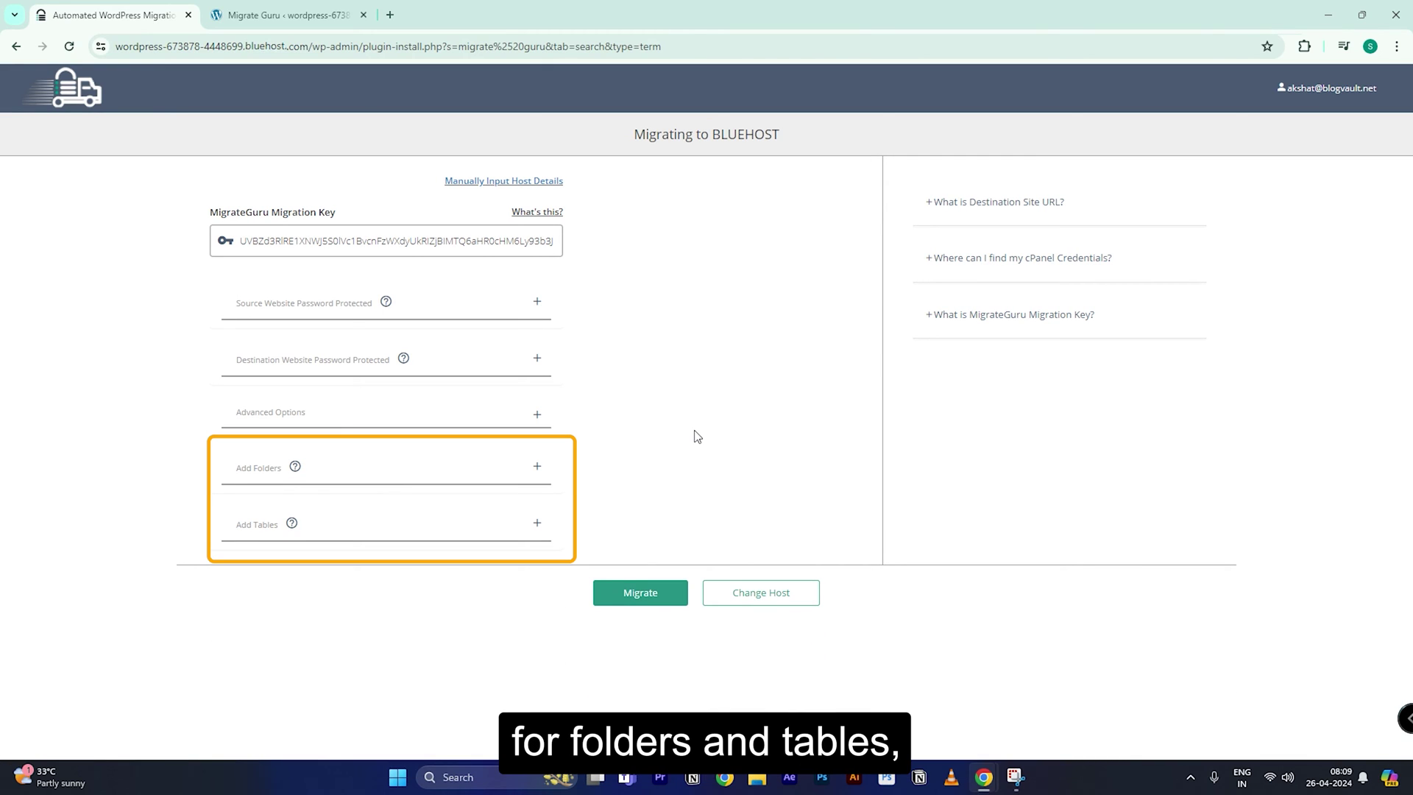
click(536, 466)
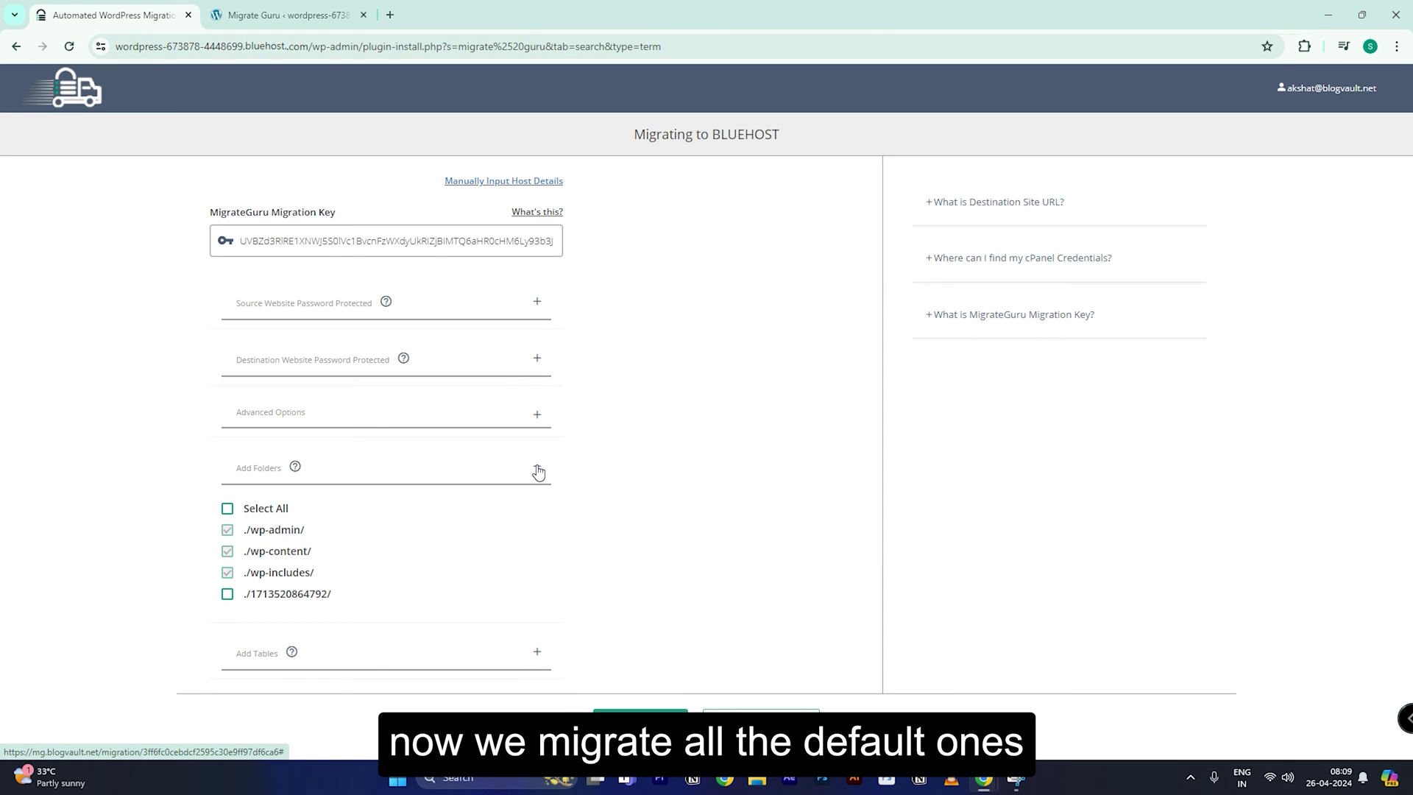
click(537, 470)
click(539, 524)
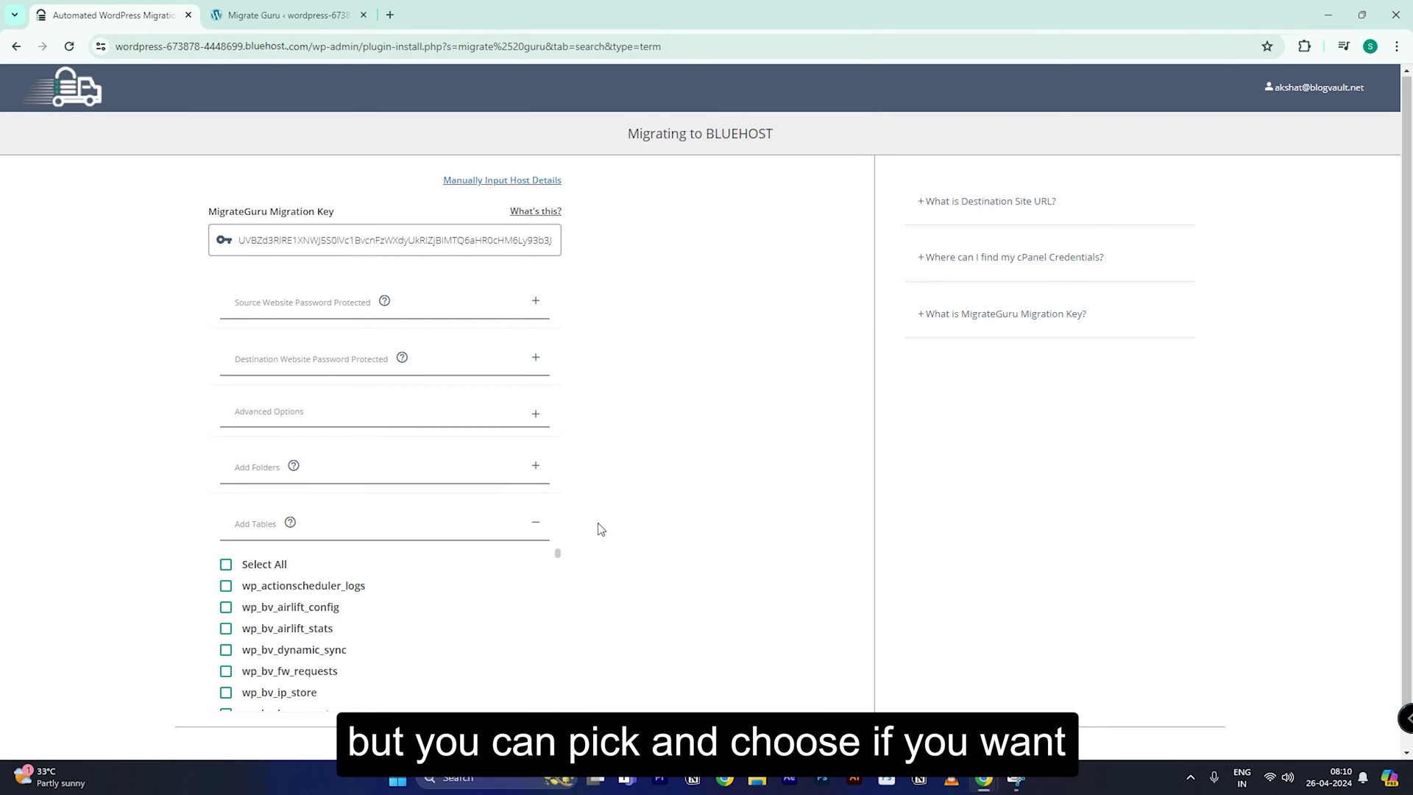
scroll(574, 516, down, 1)
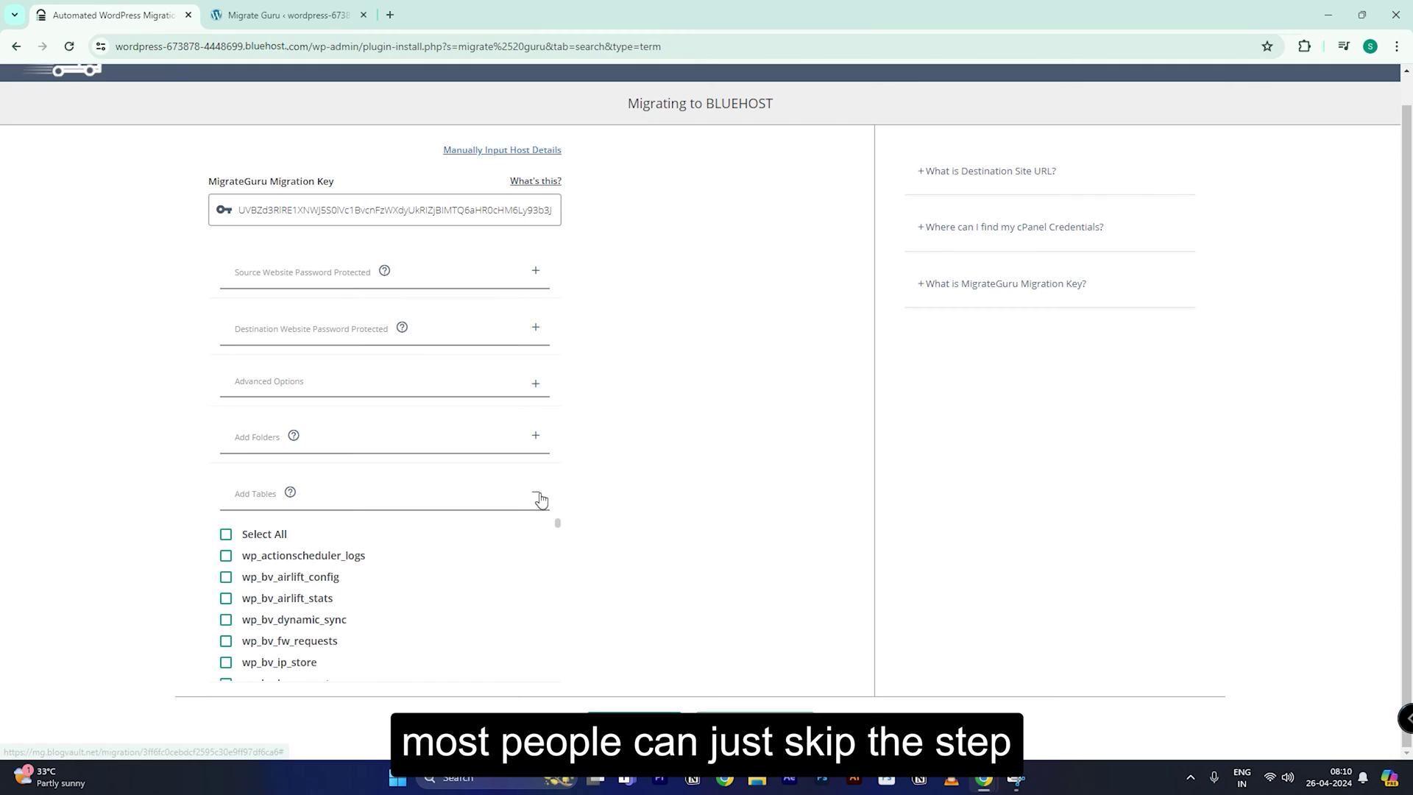
click(537, 493)
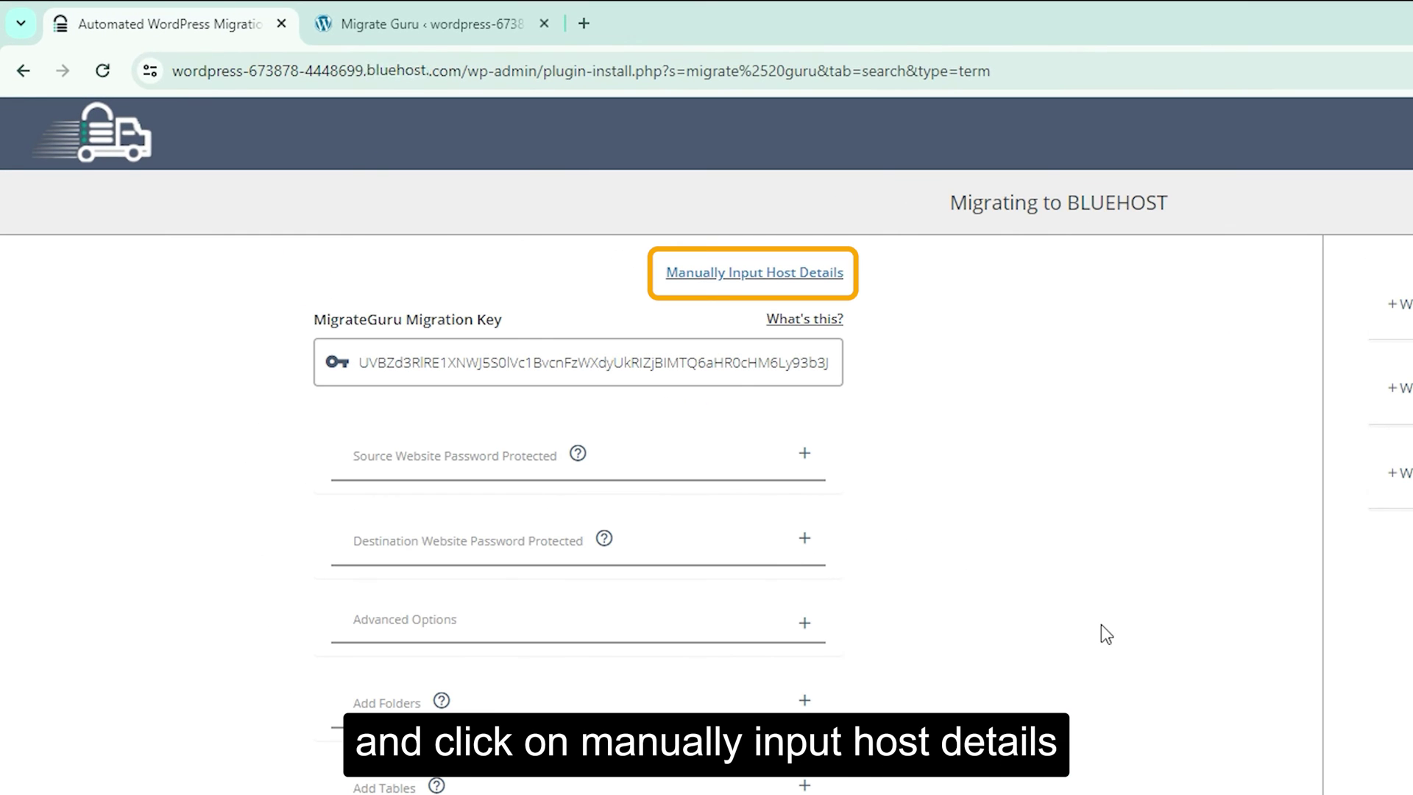
Step: Switch to manual FTP host details and paste the destination site's address as the Destination Site URL
click(742, 274)
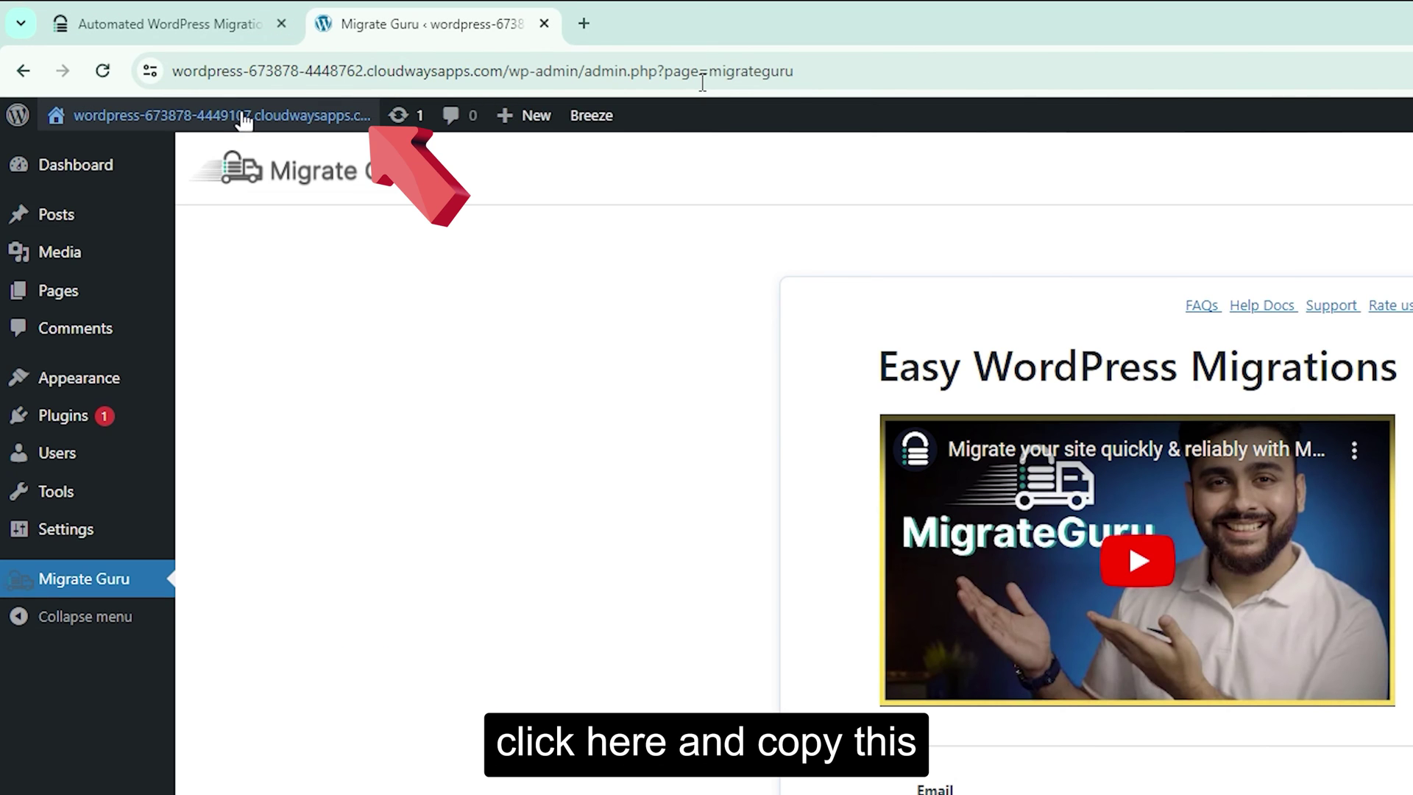
right_click(245, 120)
click(317, 278)
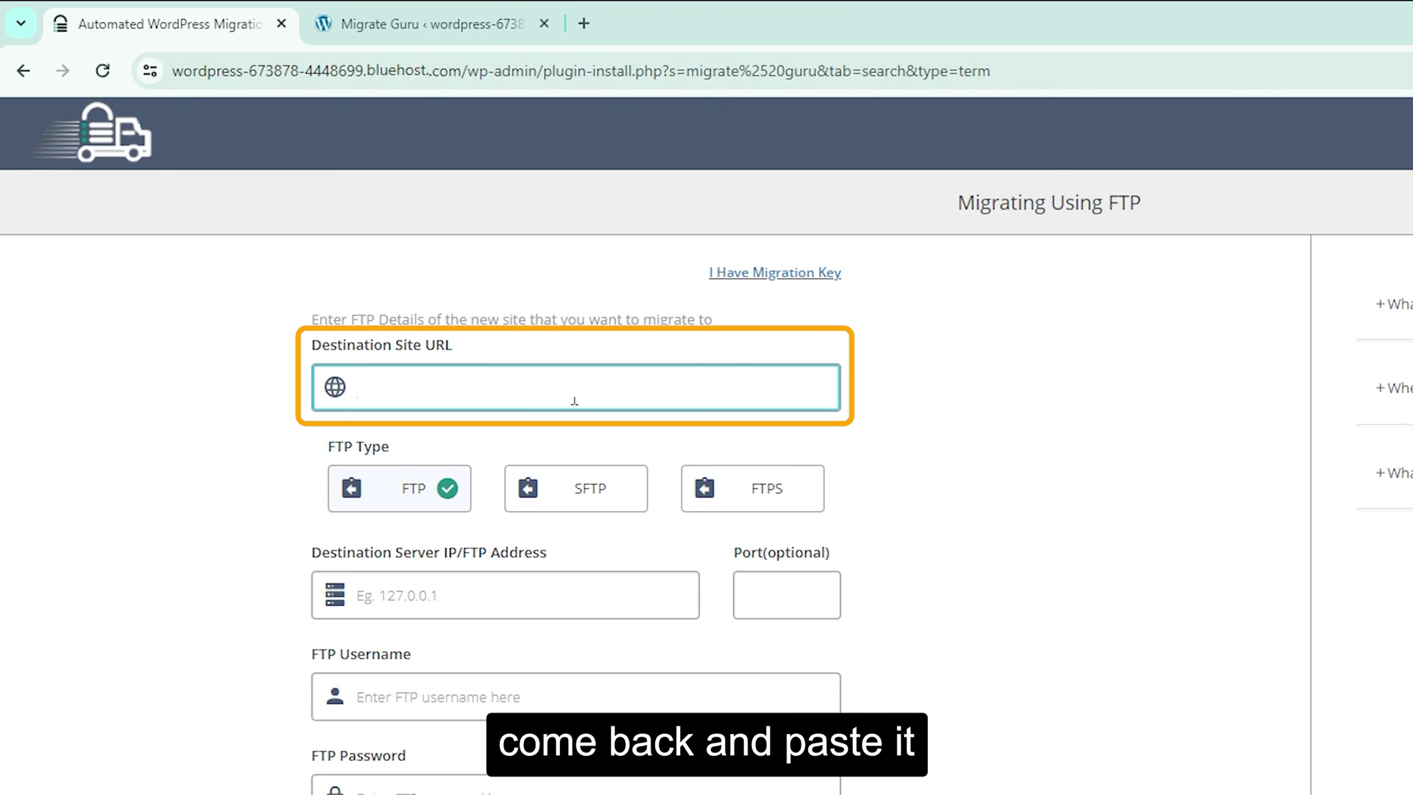
key(ctrl+v)
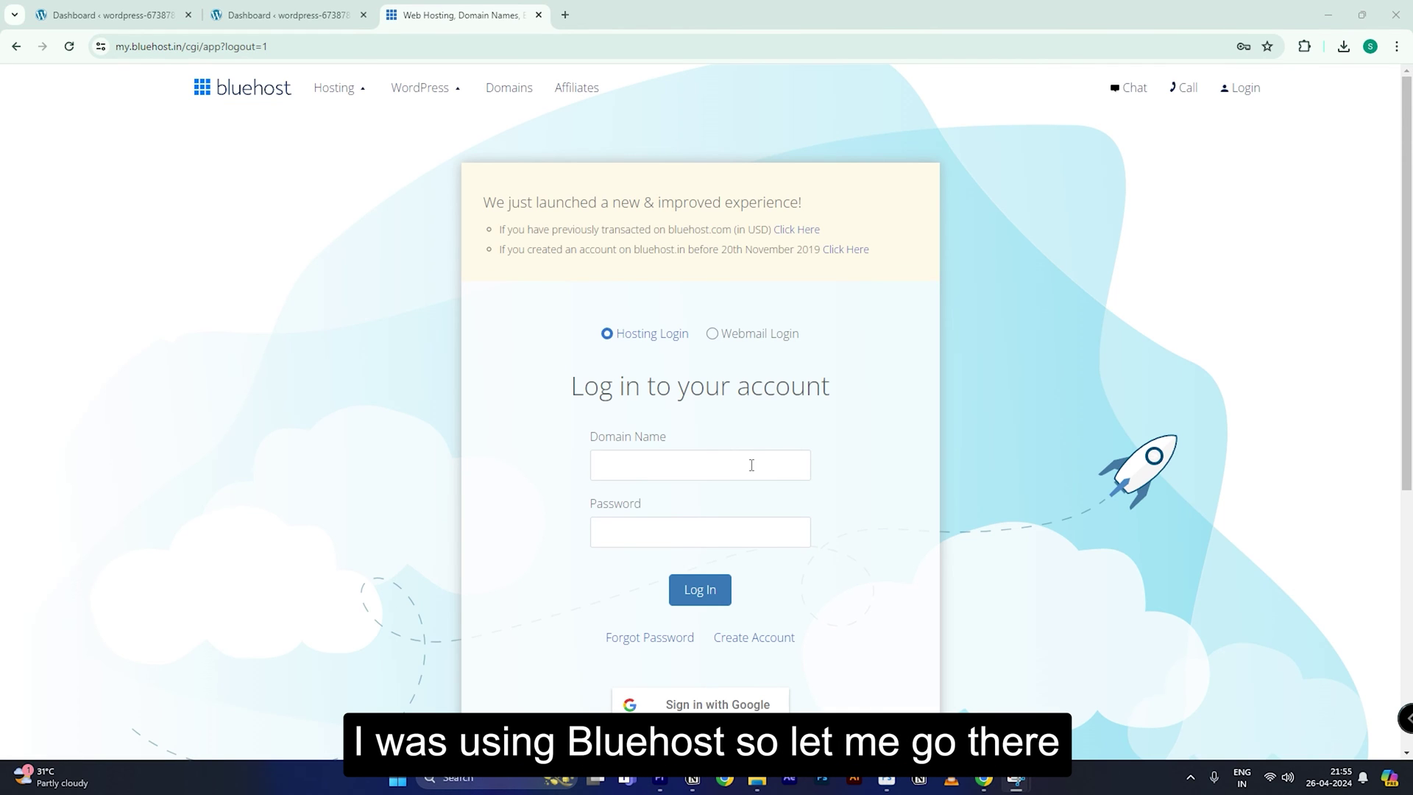
Step: Sign in to the Bluehost hosting account using the saved login
click(751, 464)
click(740, 510)
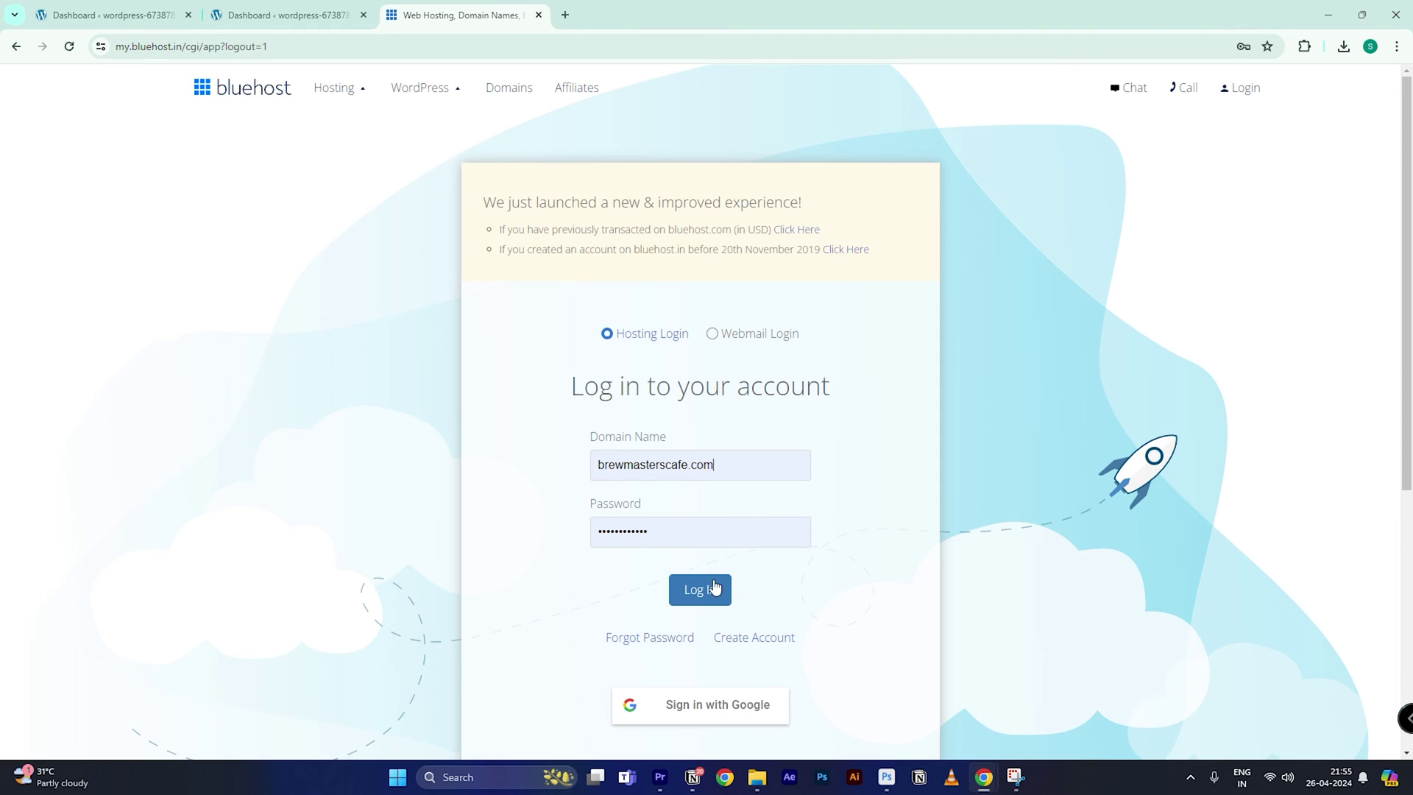
click(710, 592)
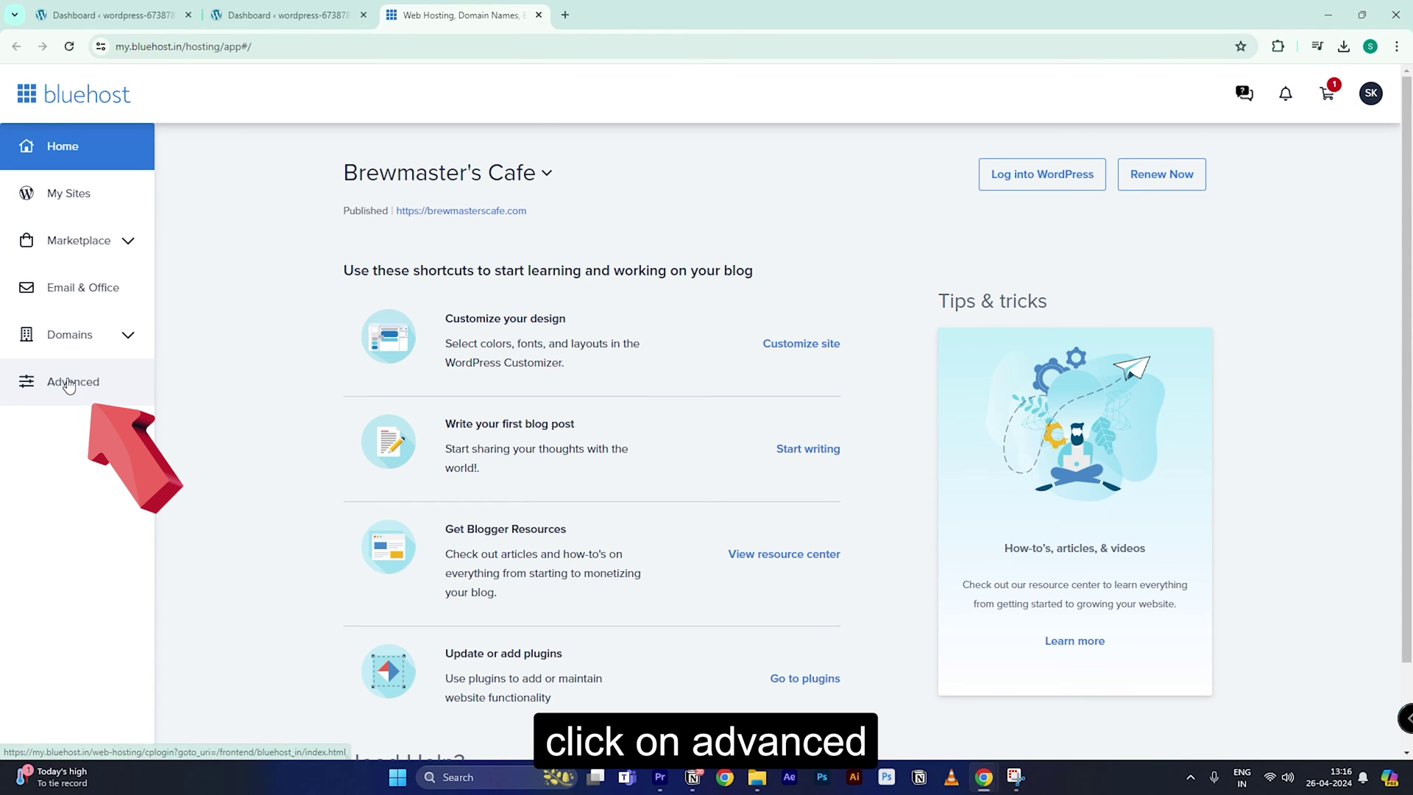
Step: From cPanel's FTP Accounts, reveal the site FTP account's full directory path and paste it
click(73, 380)
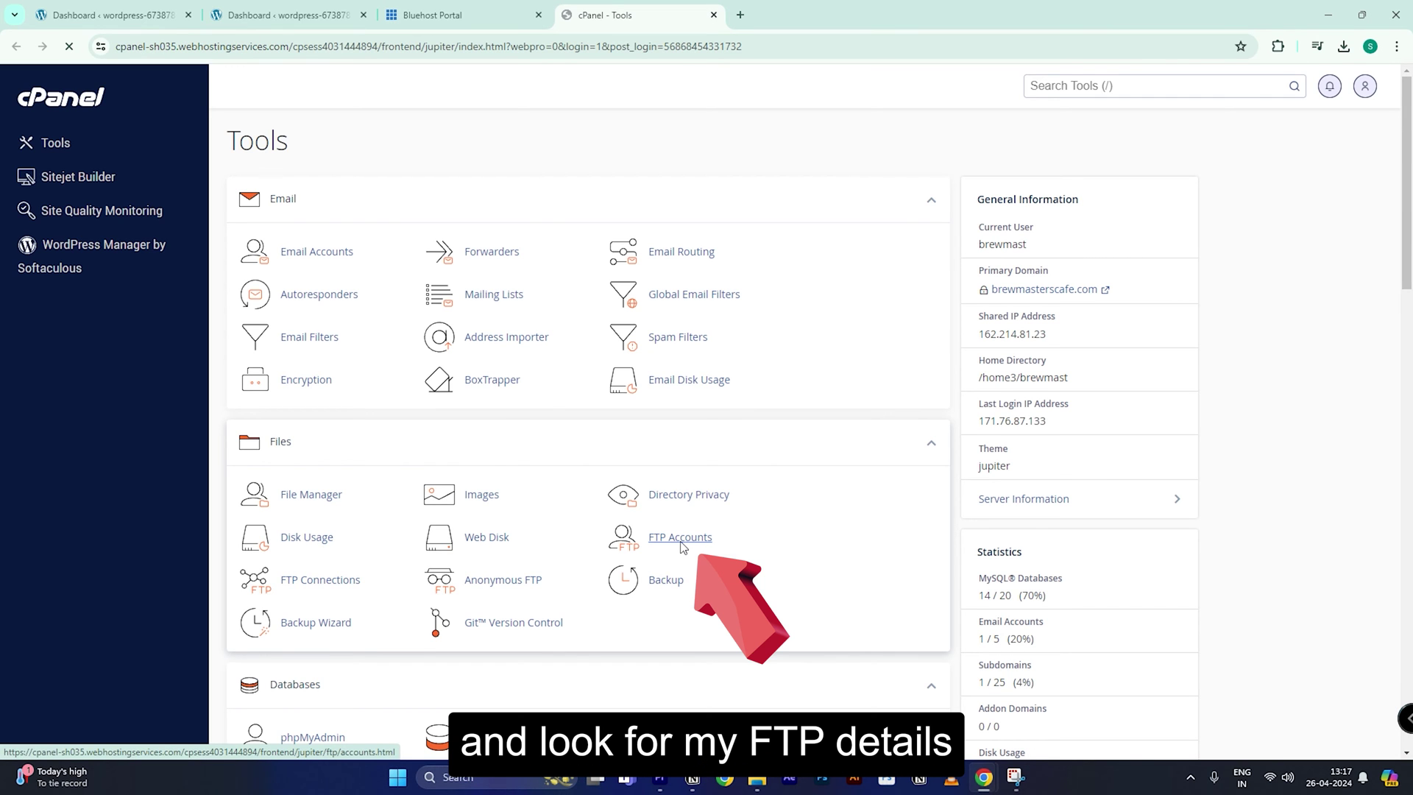
click(681, 542)
scroll(908, 618, down, 5)
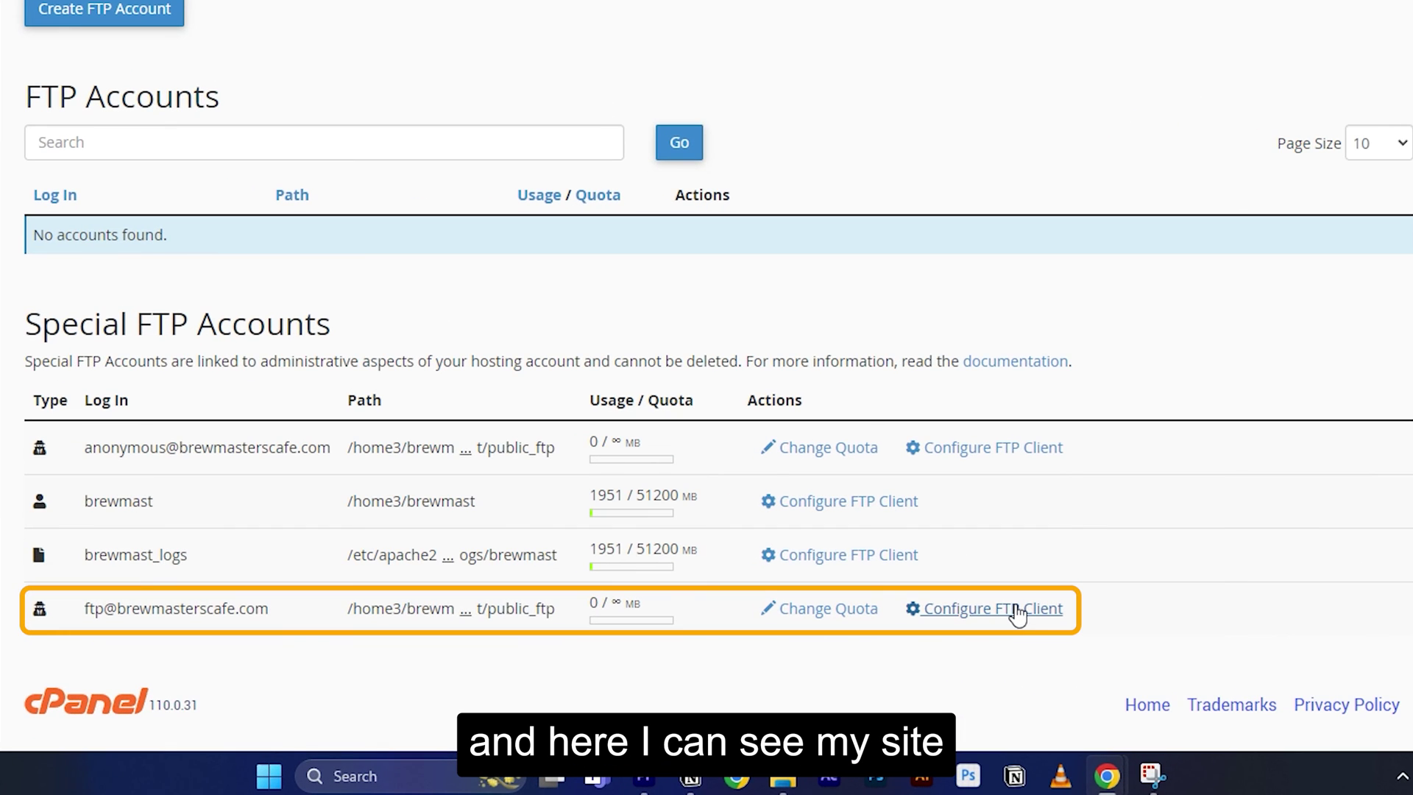
click(1018, 611)
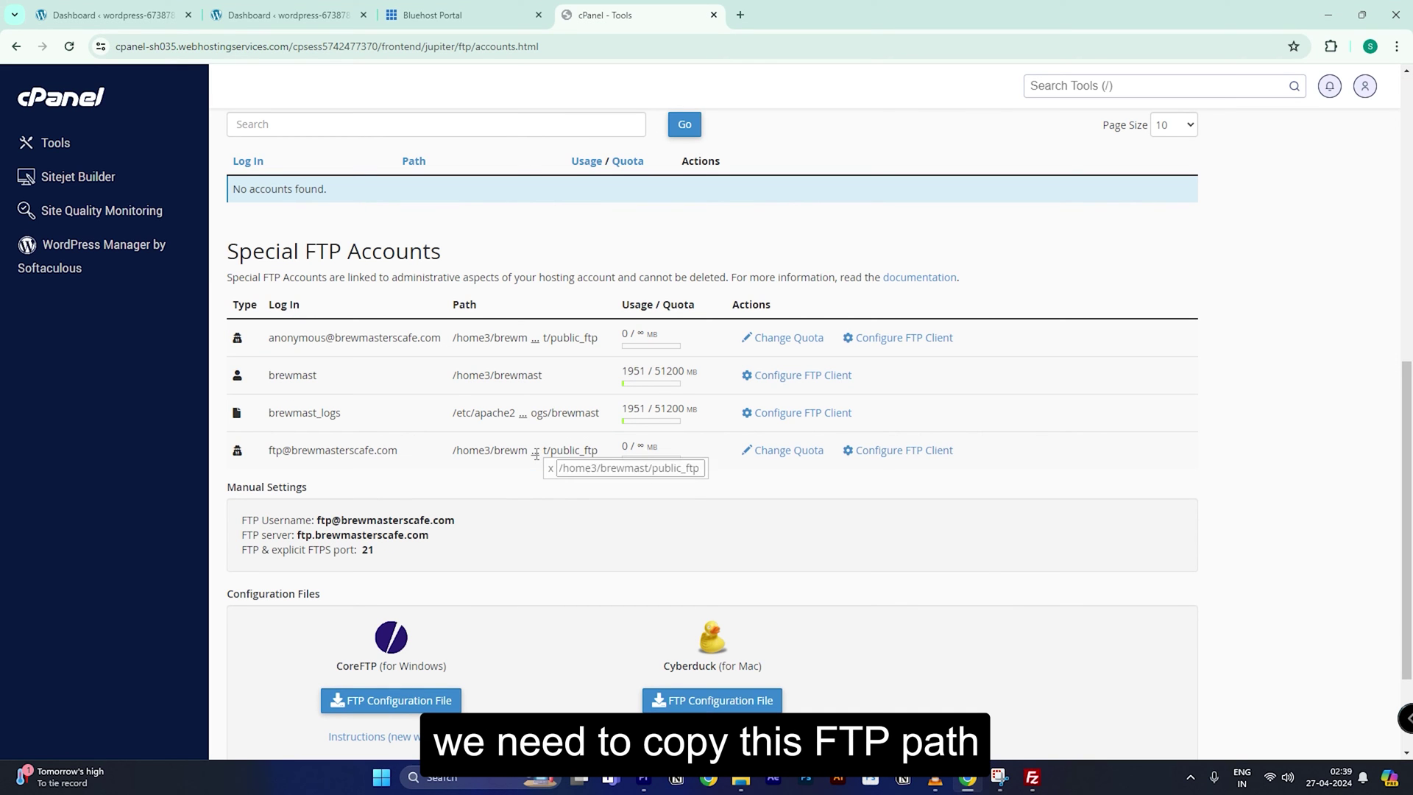
click(535, 451)
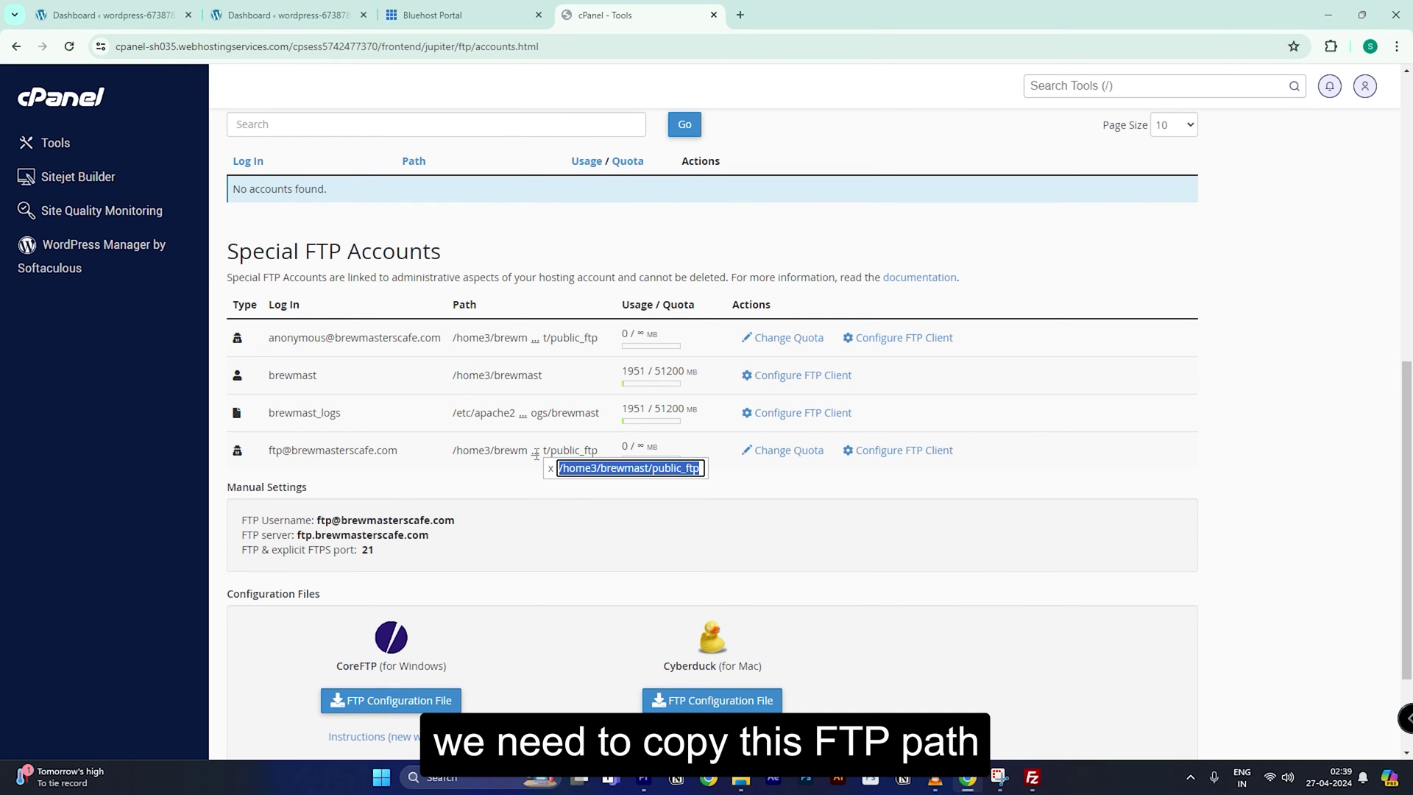
right_click(594, 470)
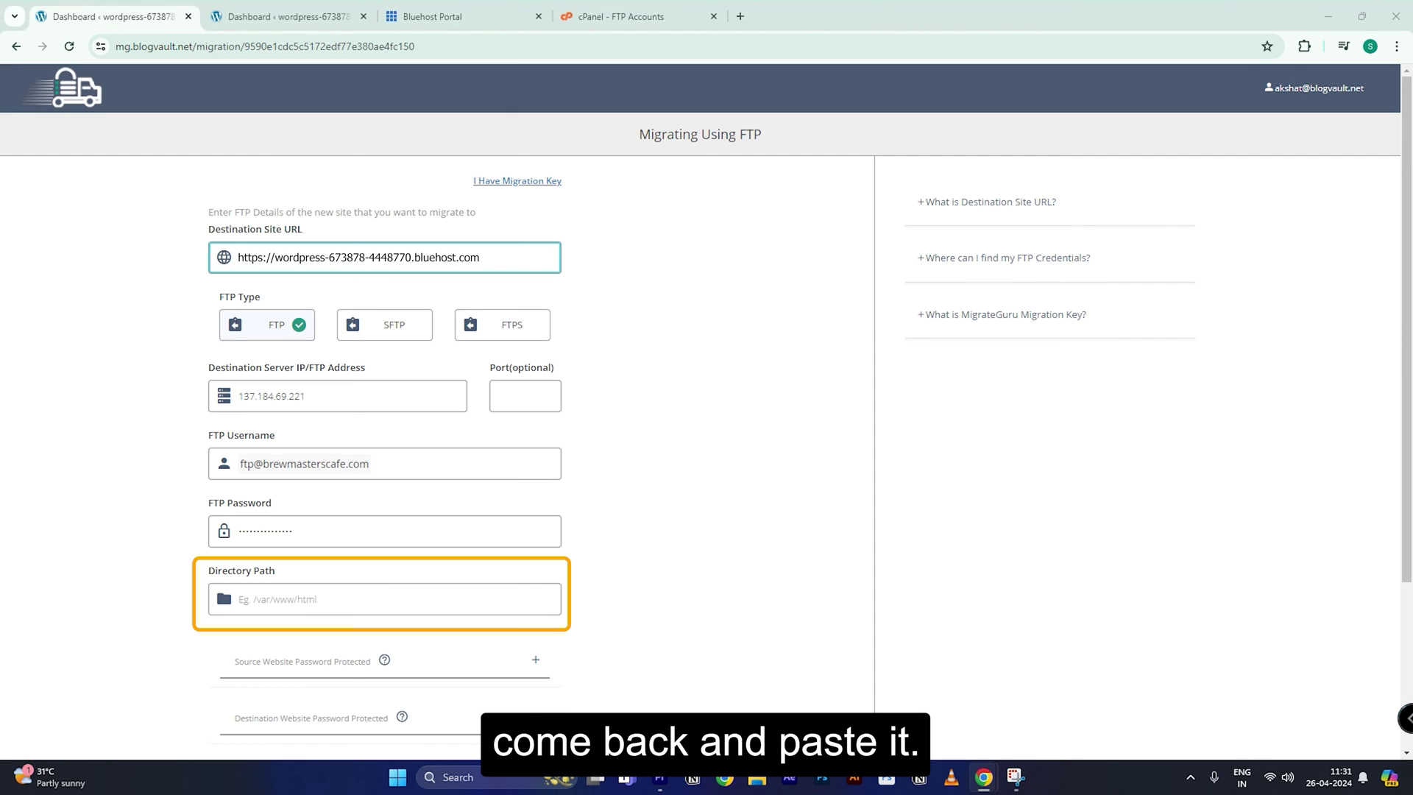
key(ctrl+v)
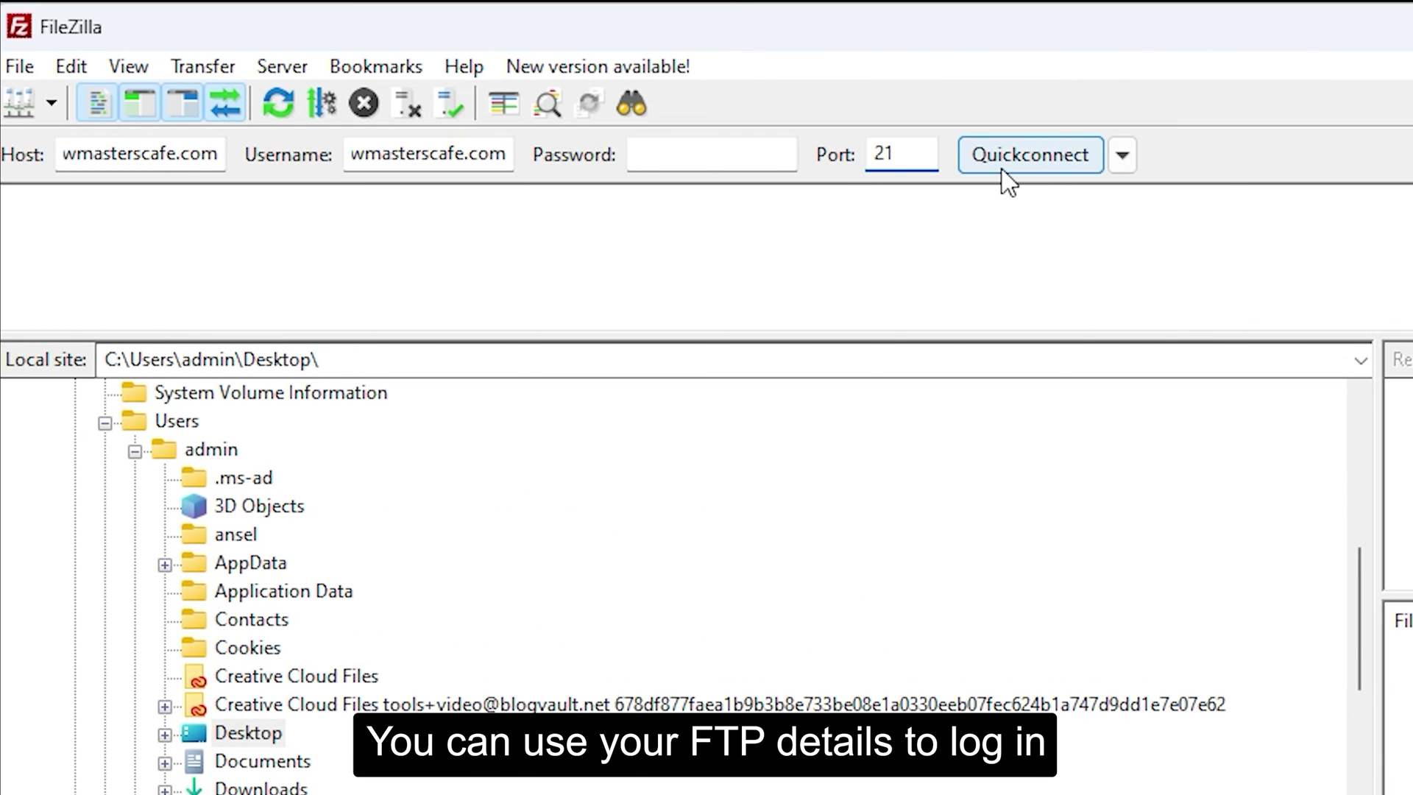
Step: Quickconnect to the new host's server in FileZilla and open the public_html folder
click(1005, 167)
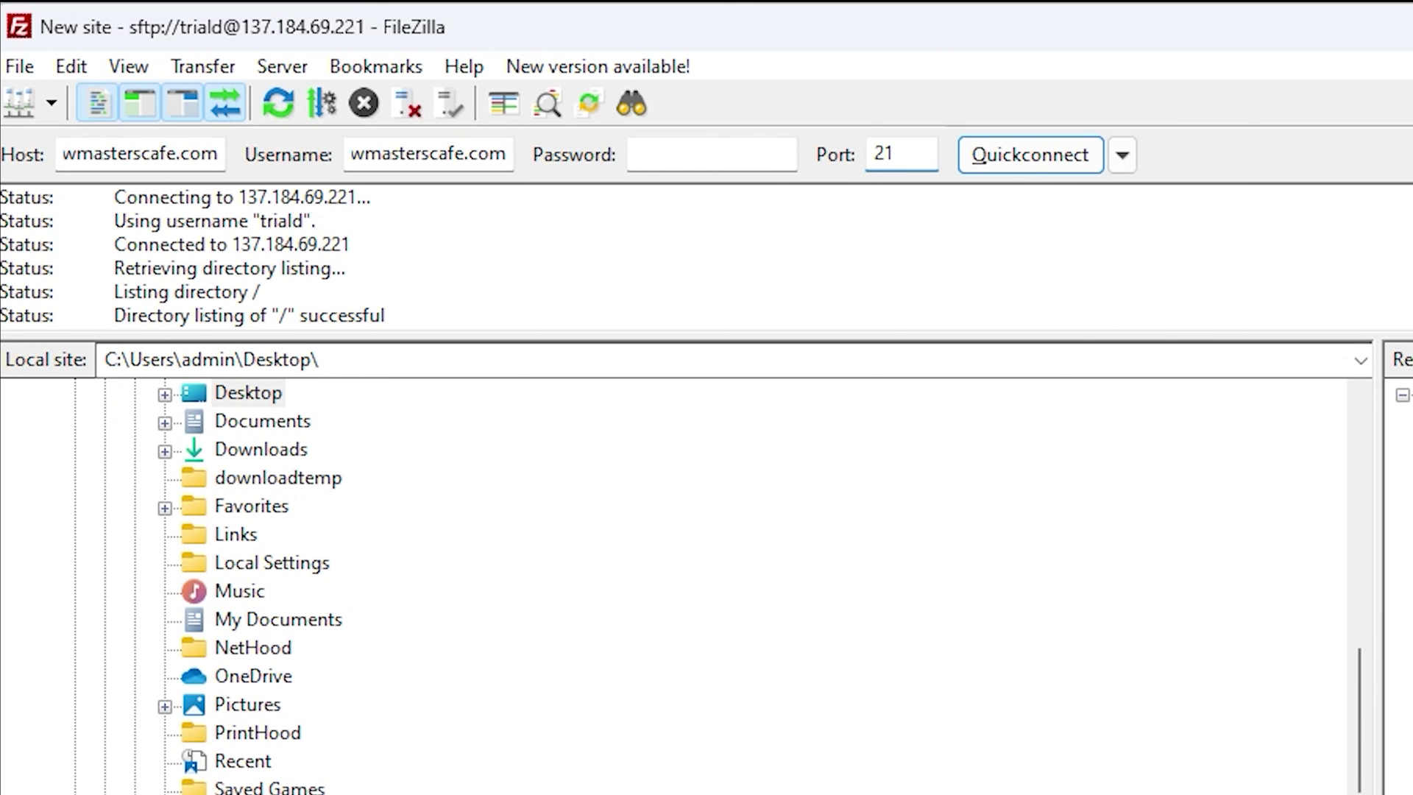
click(514, 453)
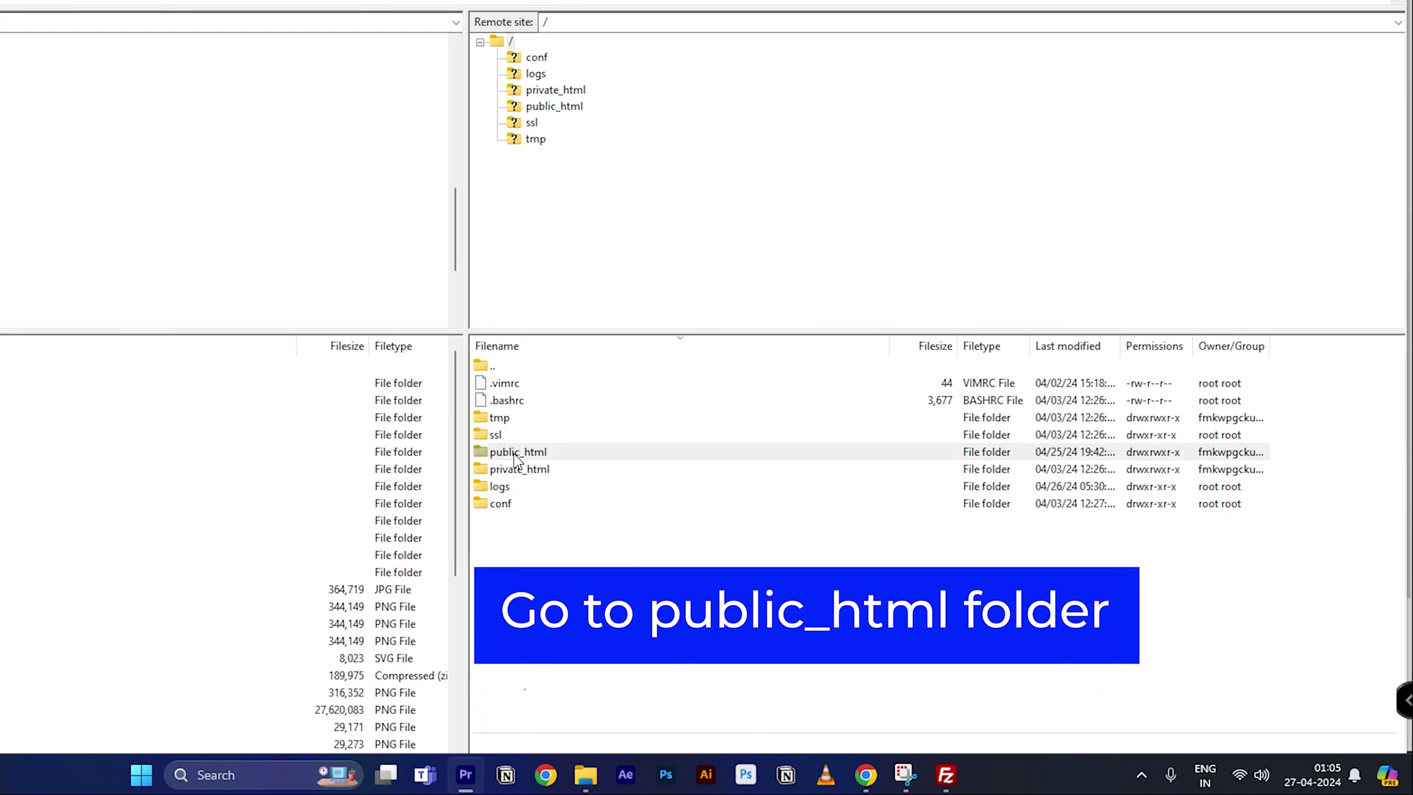
double_click(514, 454)
Step: Search the listing for wp-content and copy the /public_html remote path for the Directory Path field
key(ctrl+f)
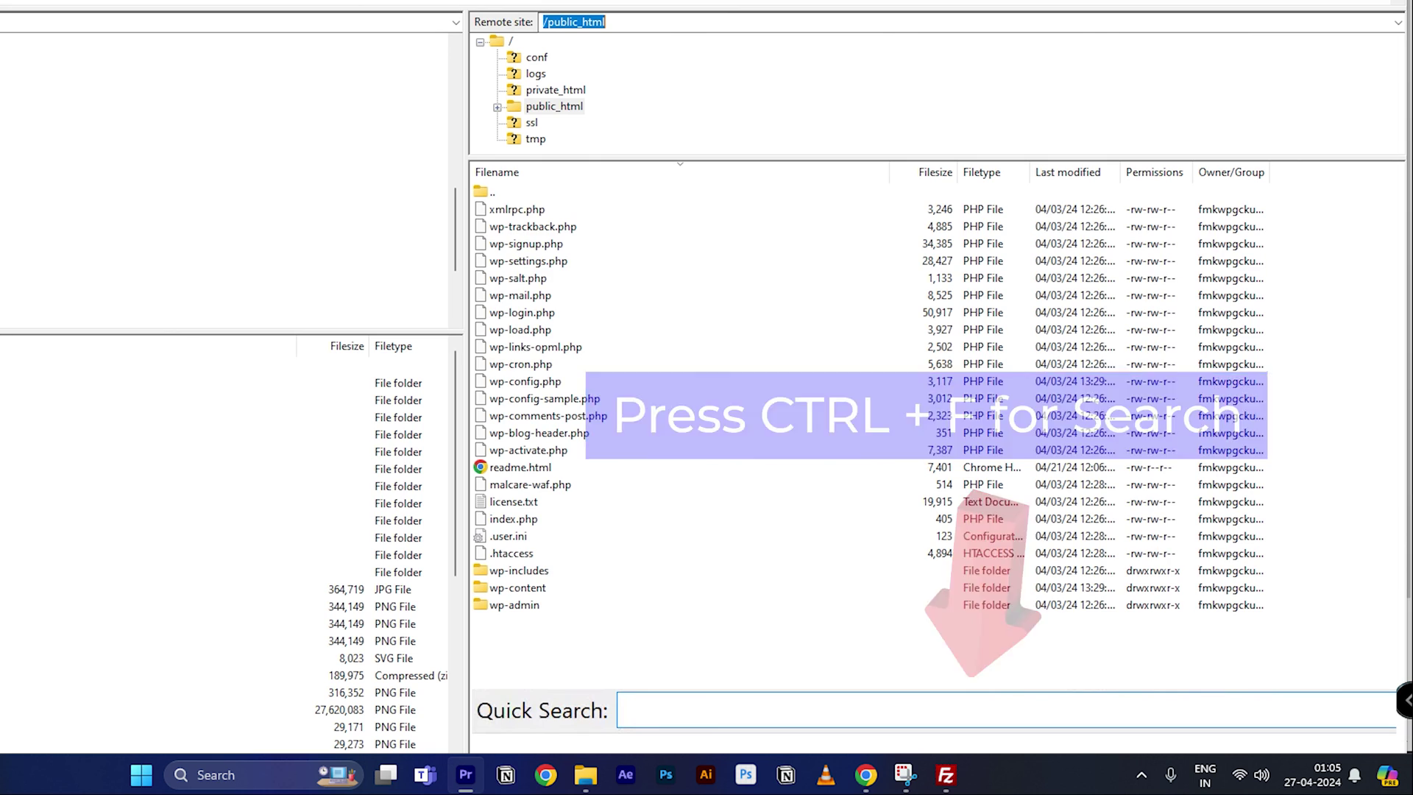
text(wp-content)
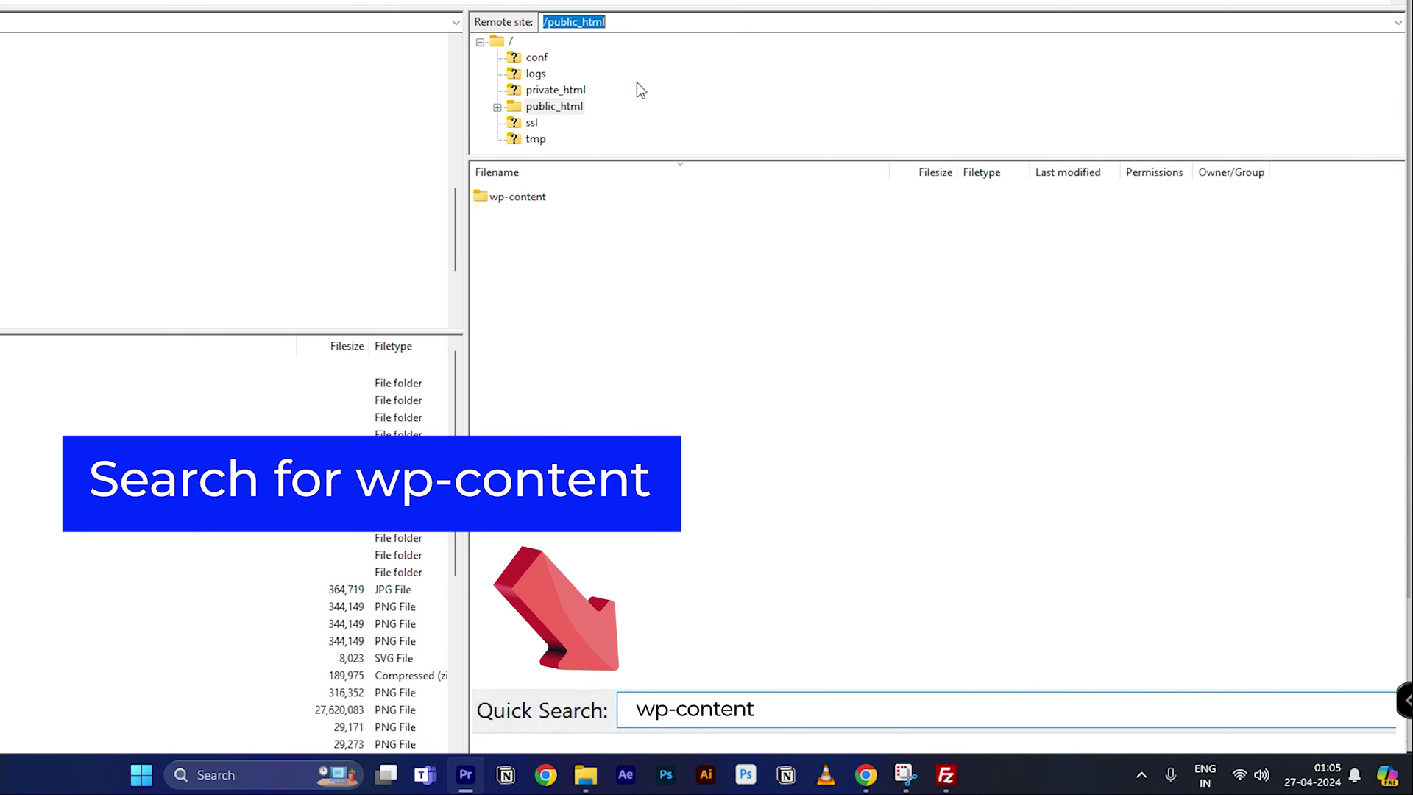
right_click(596, 23)
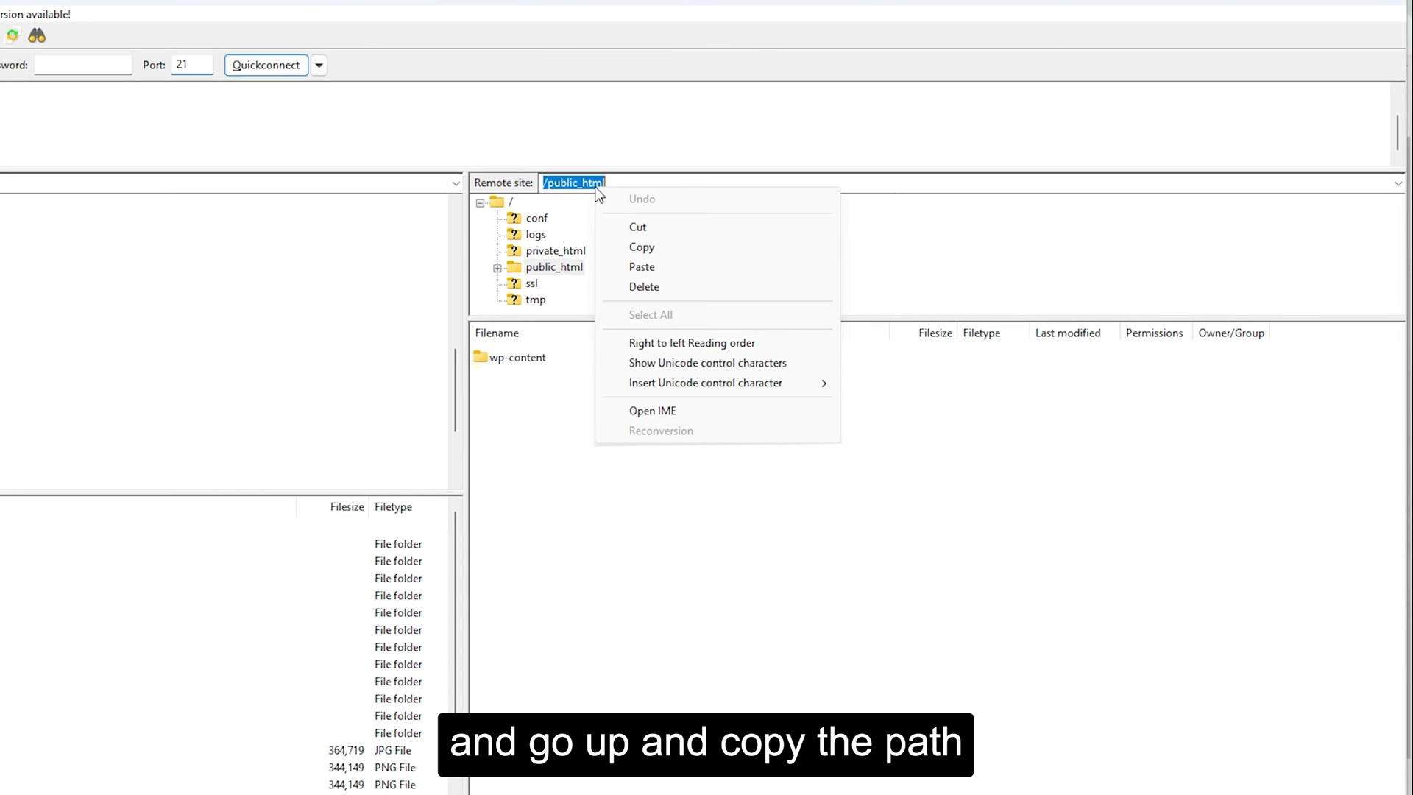
click(638, 247)
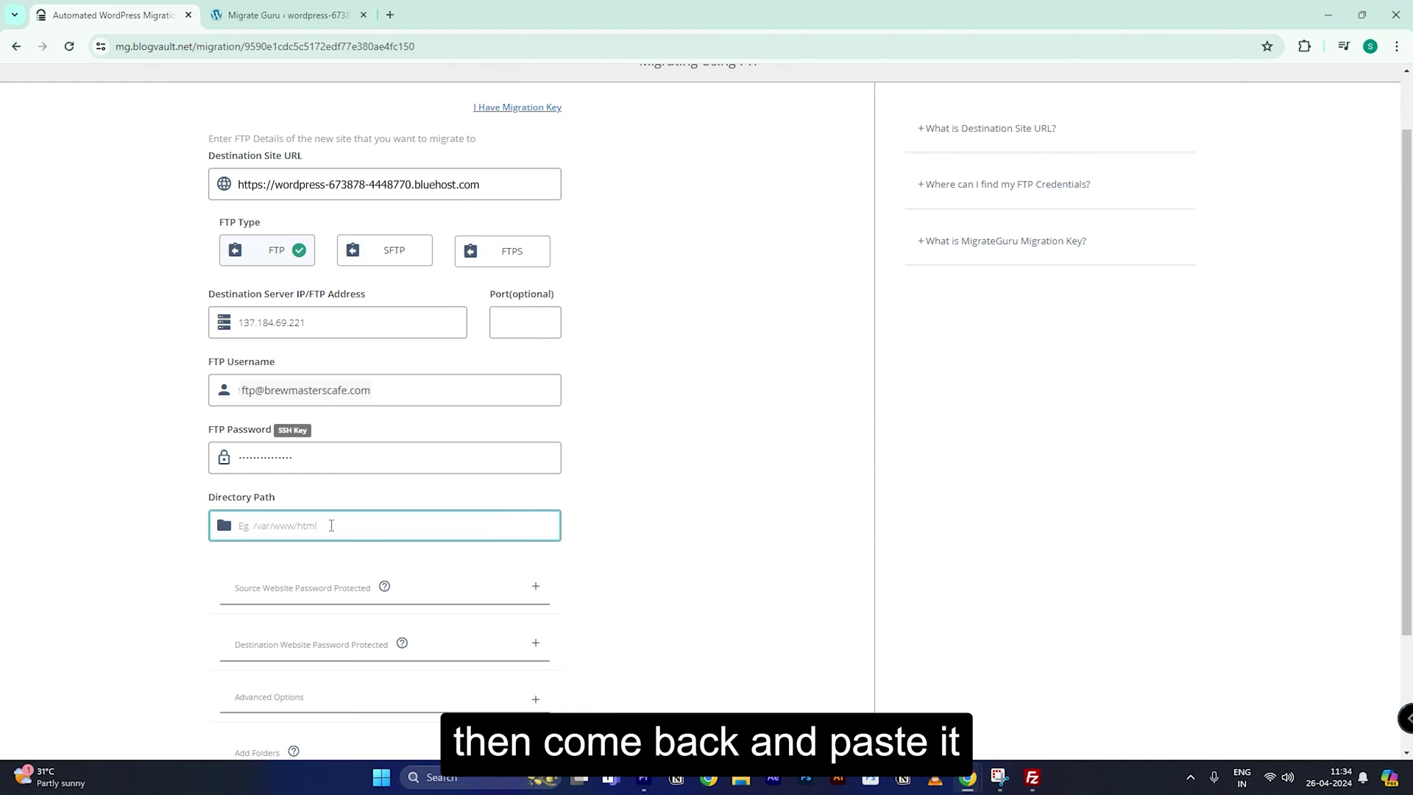
right_click(331, 524)
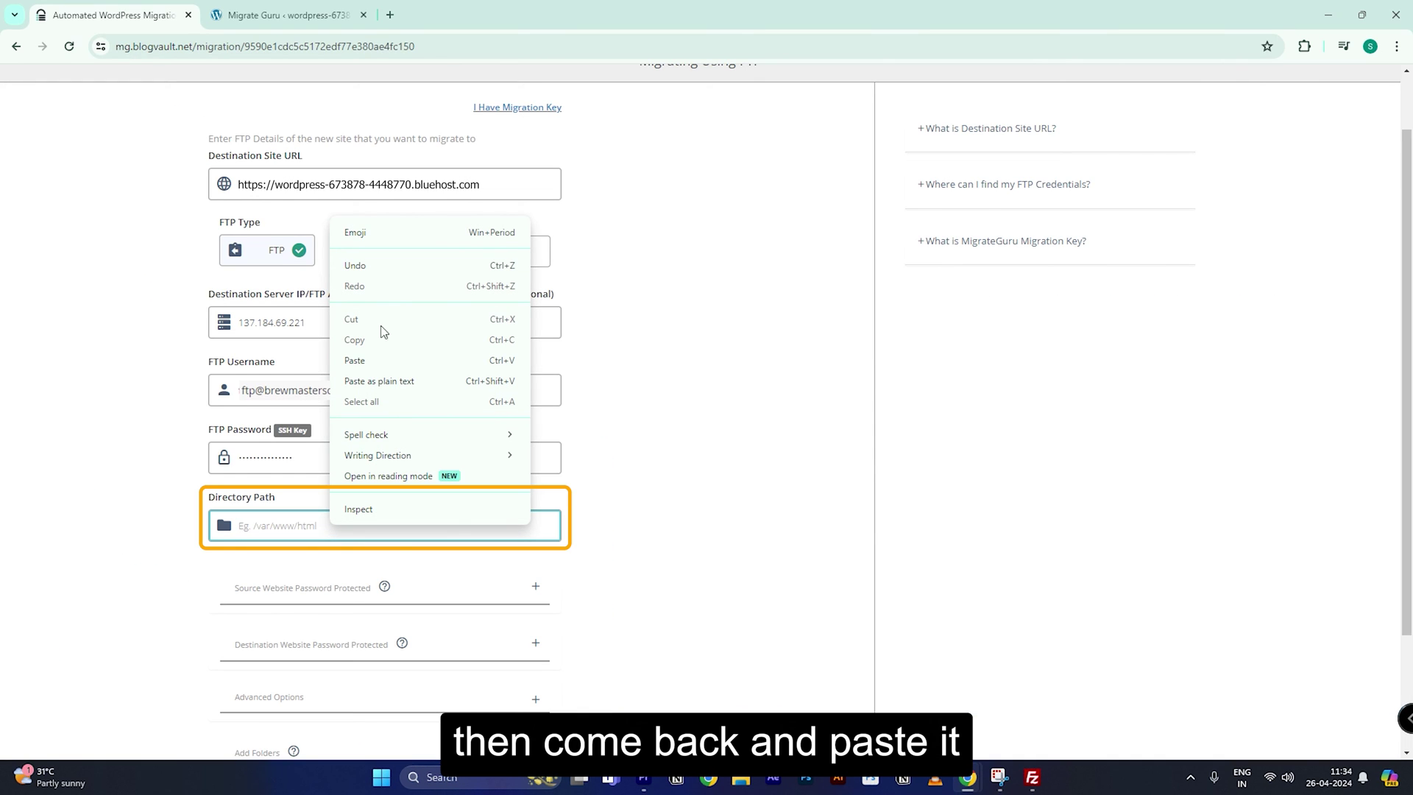
Step: Paste /public_html with a trailing slash as the Directory Path, then launch the migration
click(375, 360)
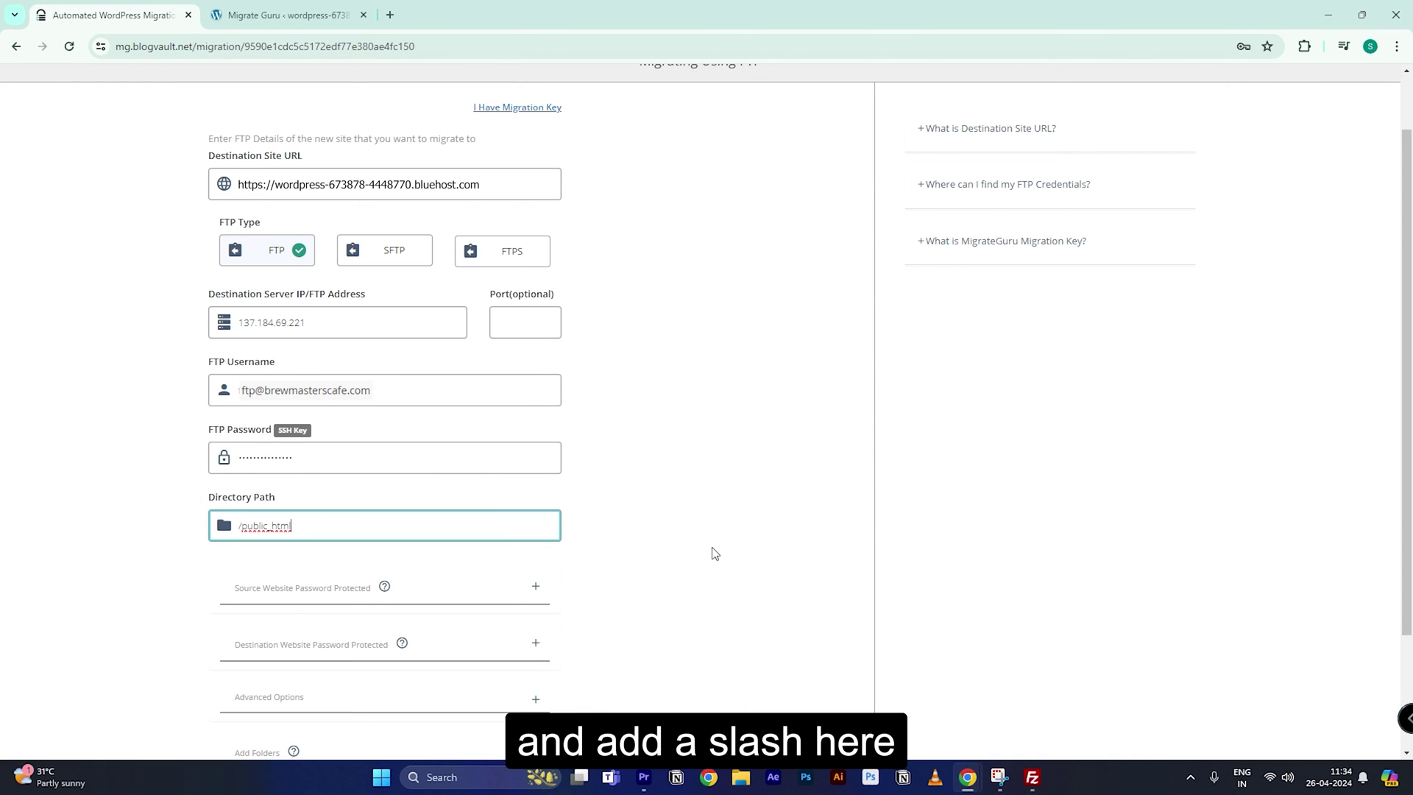
text(/)
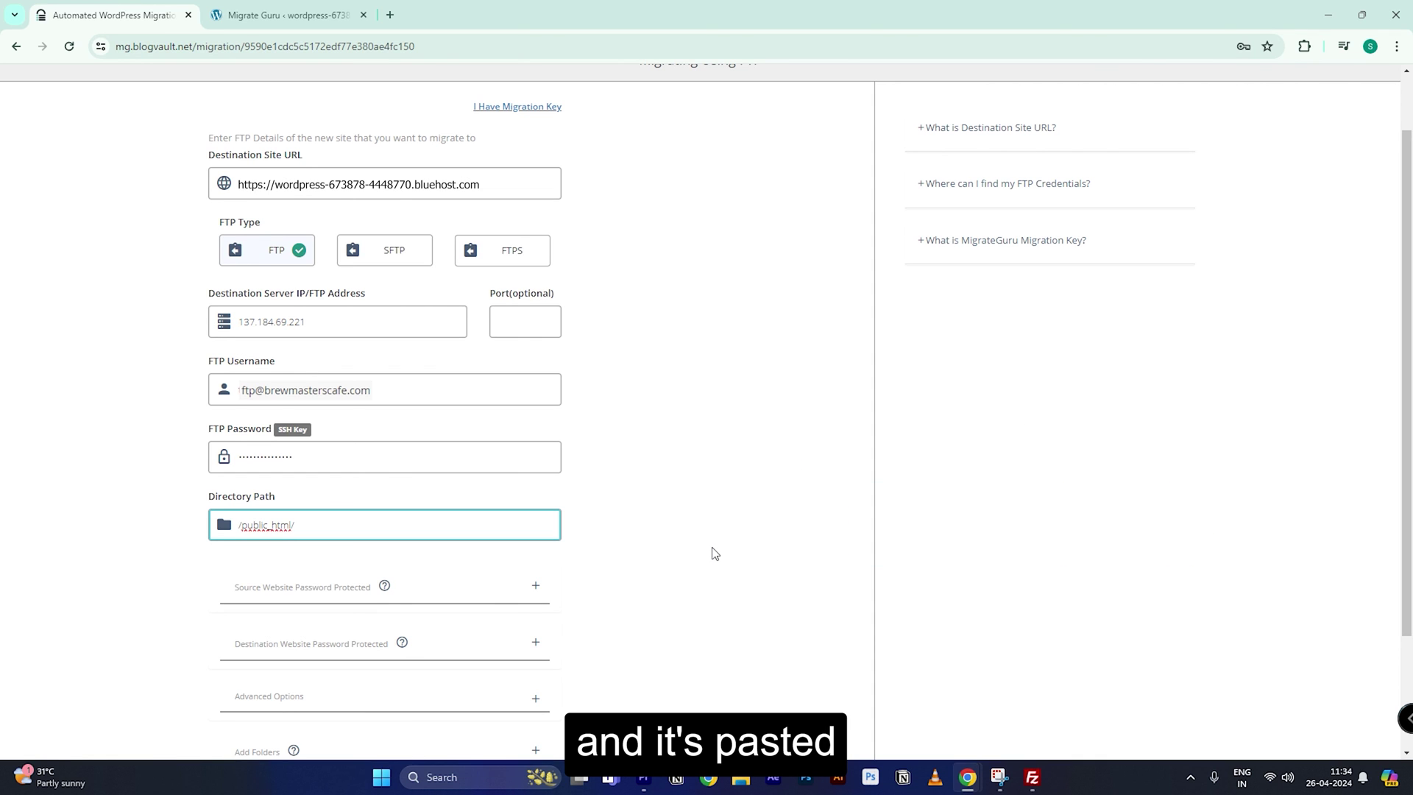
scroll(714, 552, down, 2)
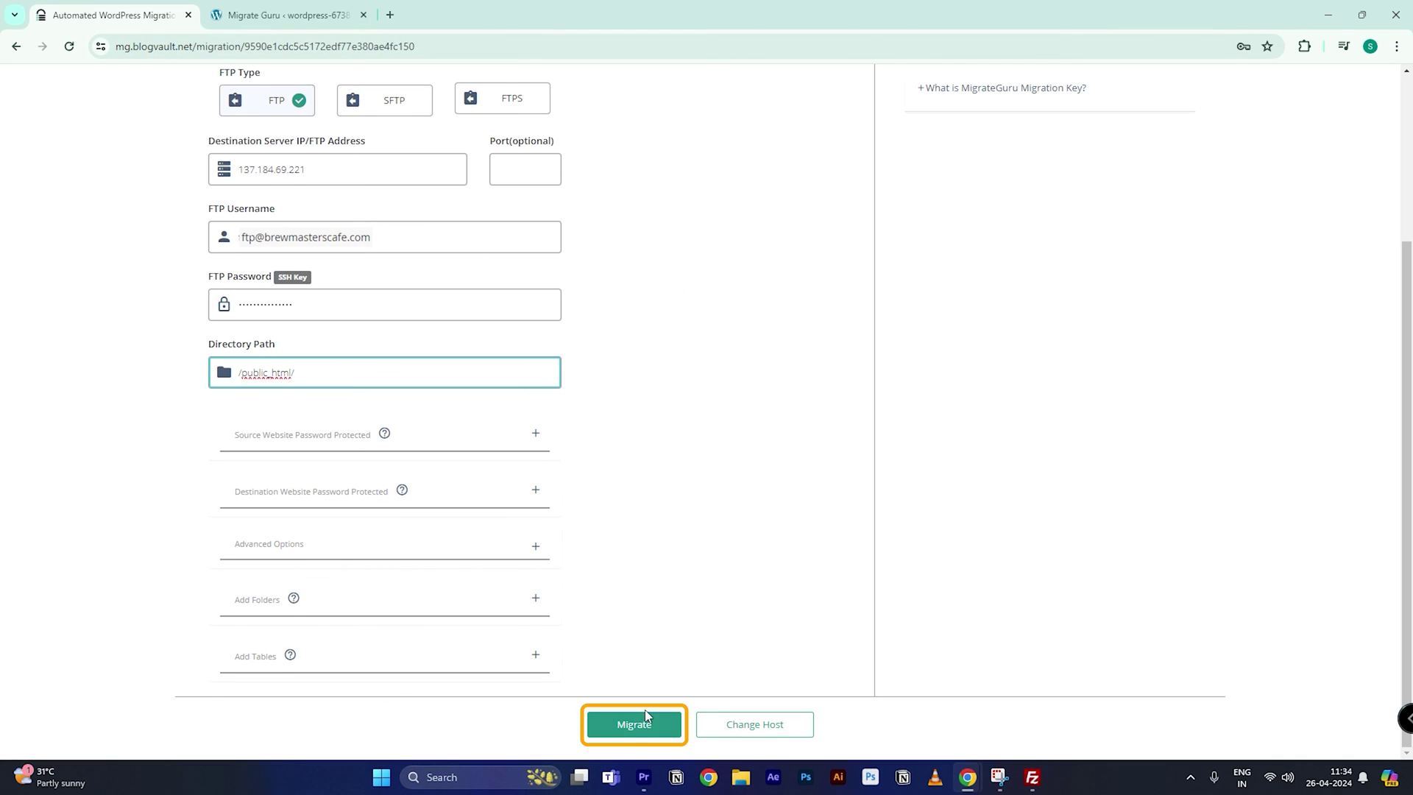
click(647, 716)
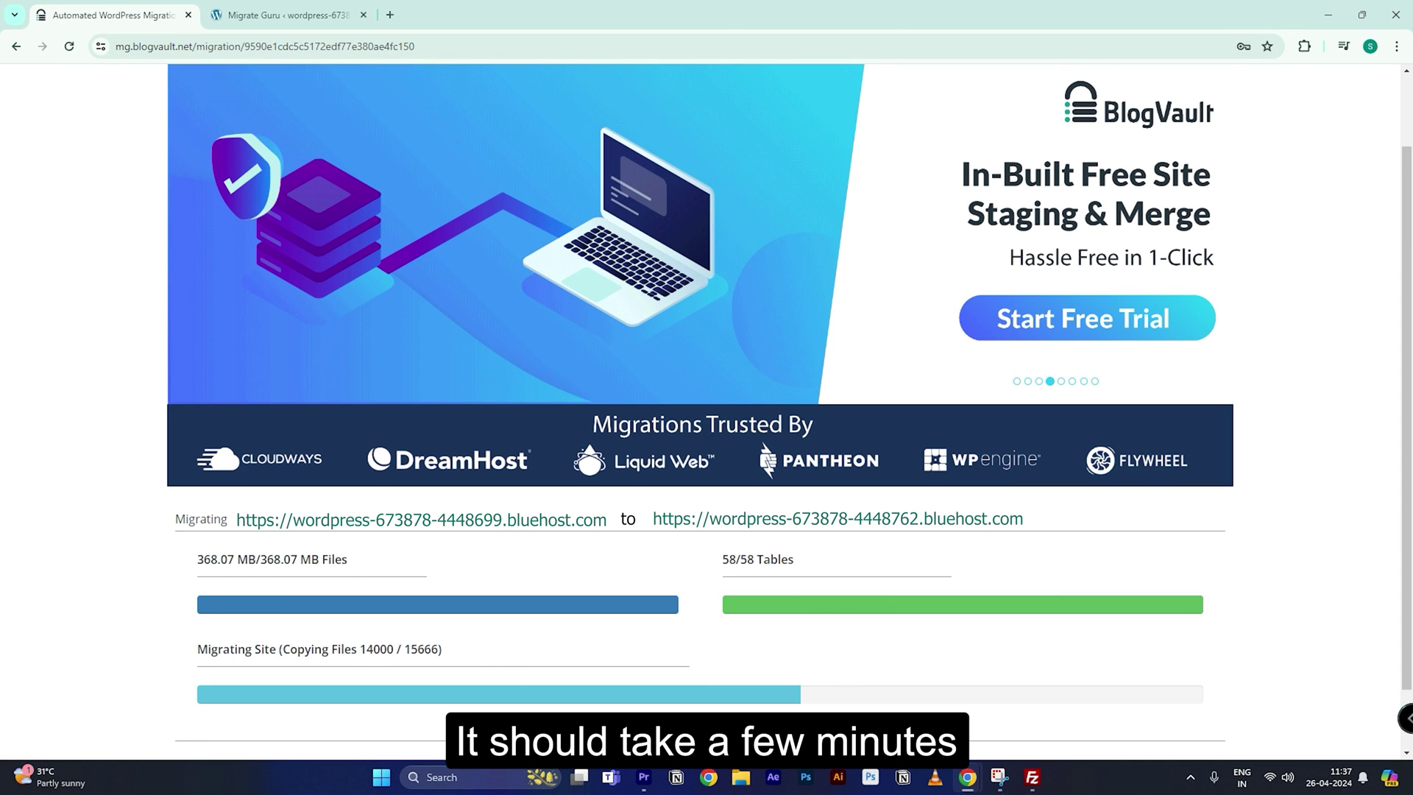